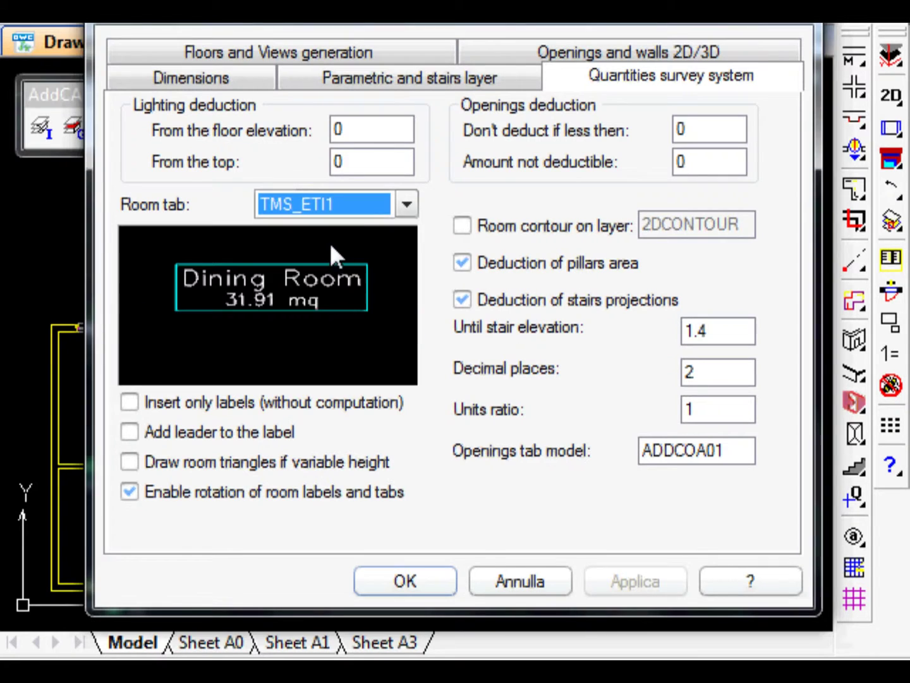
Step: Choose TMS_Aslb as the room tab model and view its enlarged preview
left_click(406, 208)
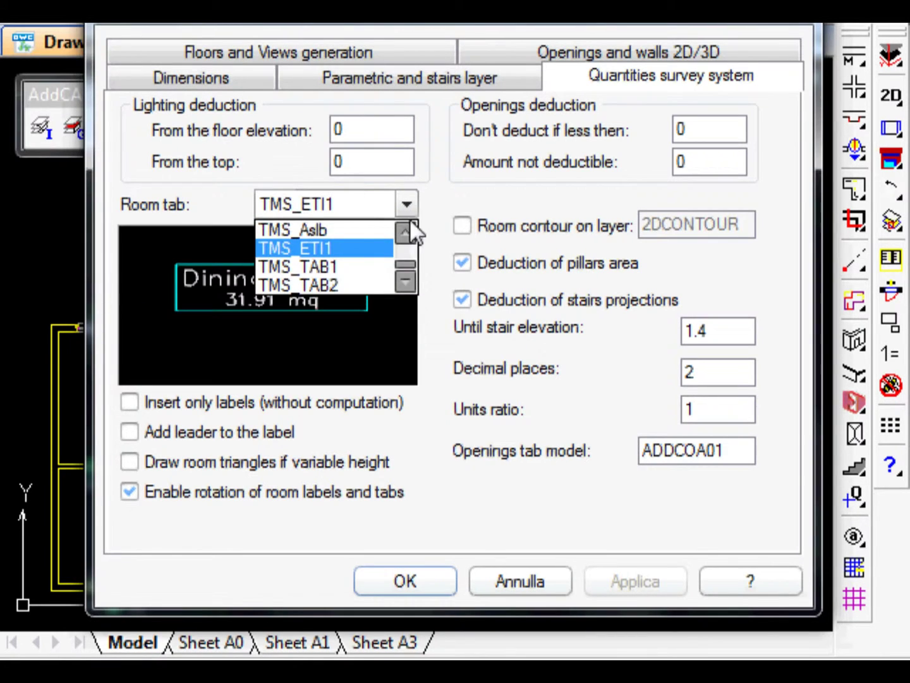
left_click(324, 231)
left_click(325, 294)
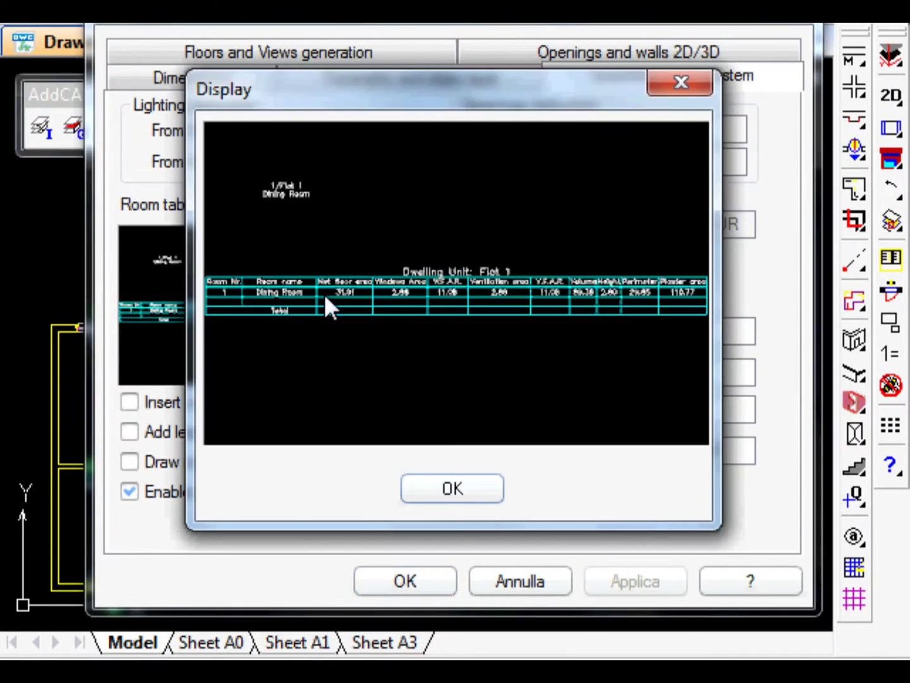
left_click(445, 492)
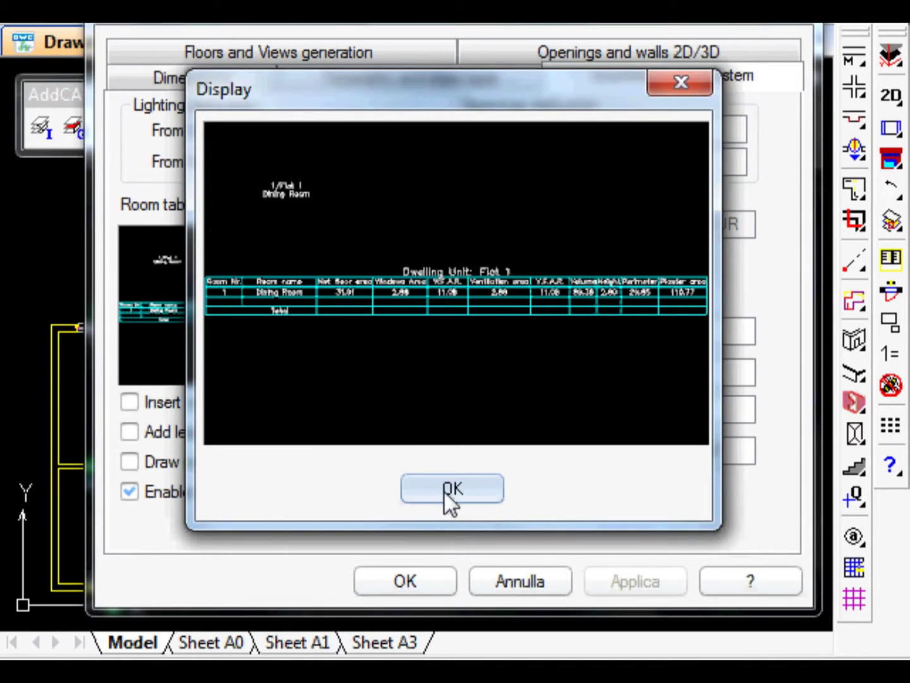
Step: Choose TMS_TAB2 as the room tab model, view its enlarged preview, and discard the settings changes
left_click(408, 206)
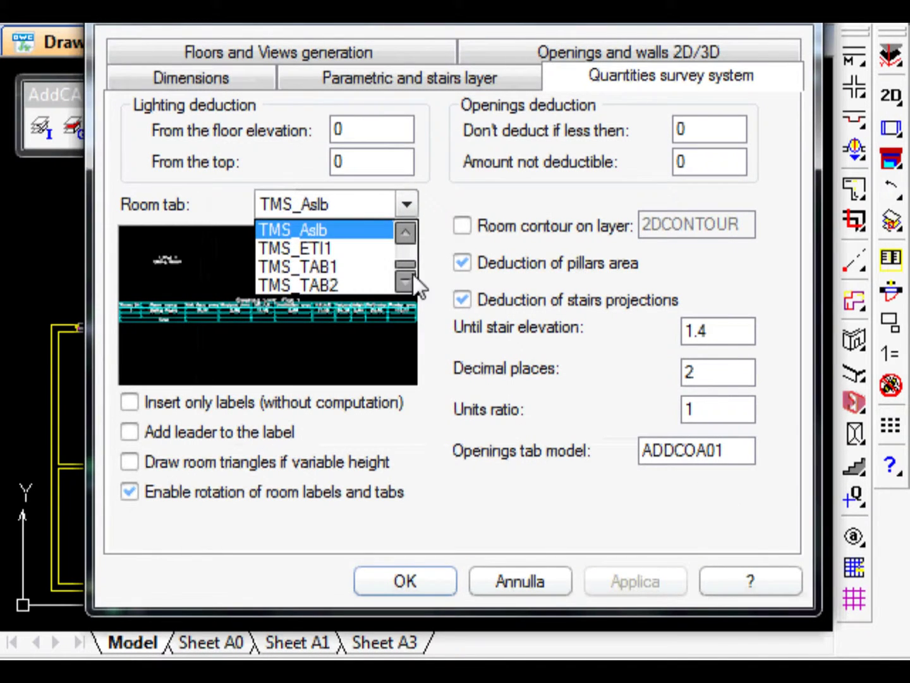
left_click(380, 284)
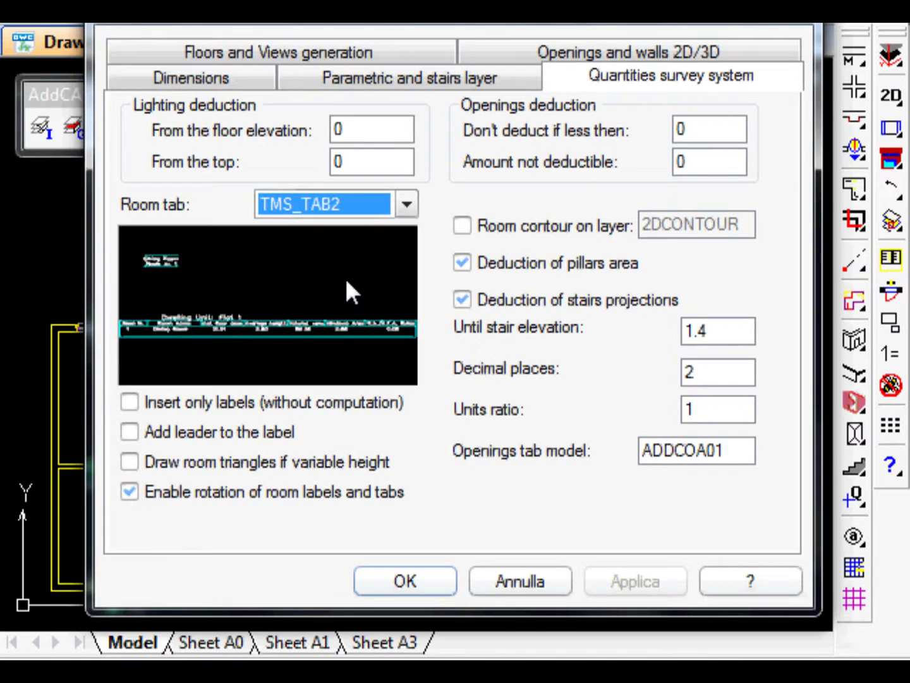
left_click(347, 282)
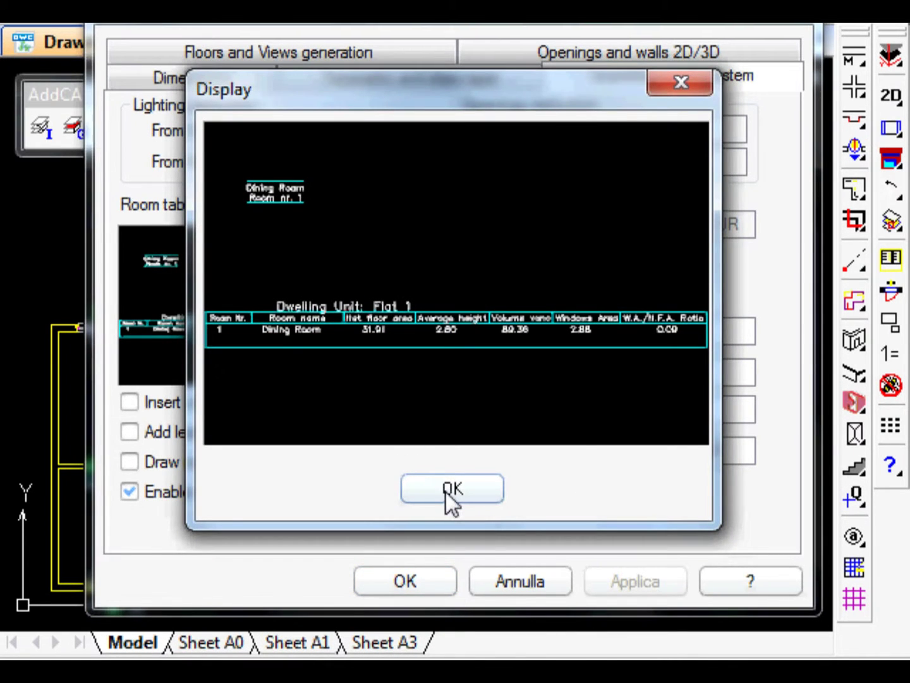
left_click(447, 490)
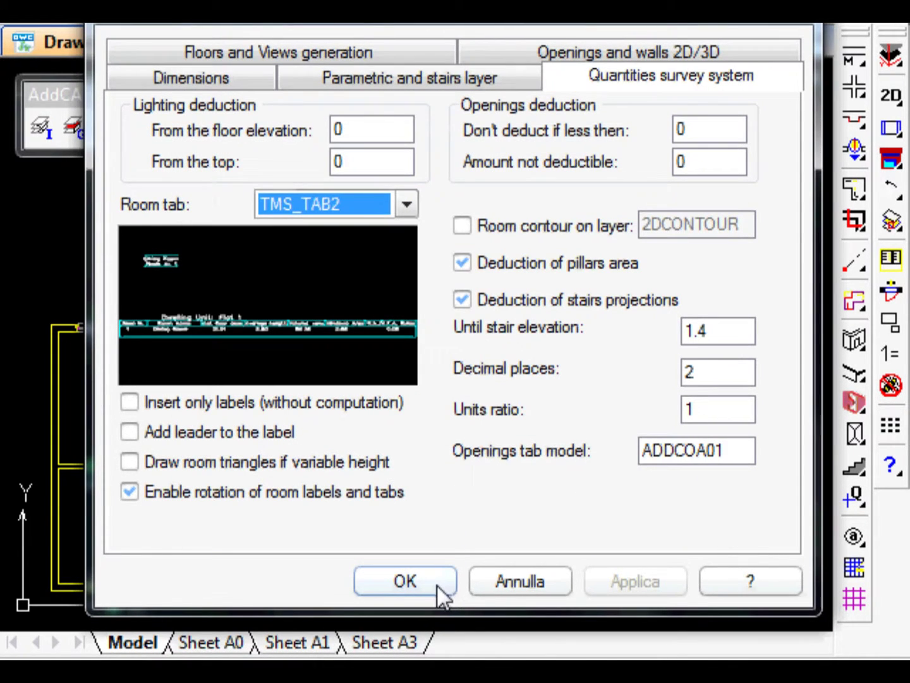
left_click(522, 579)
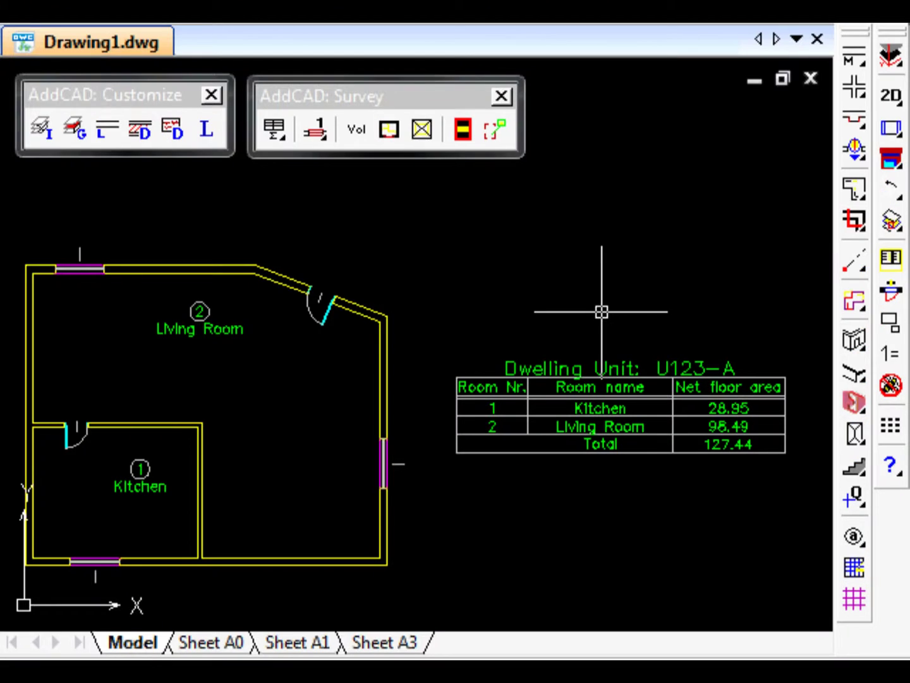
Step: Examine the separate parts of the dwelling unit table: the header, the Kitchen row and the total
left_click(606, 367)
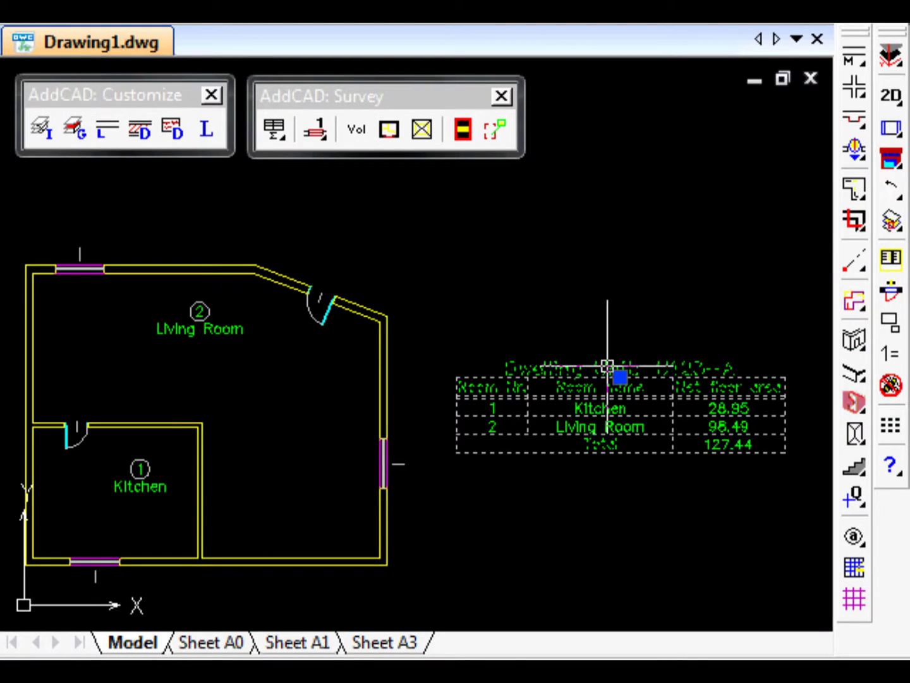
key("Escape")
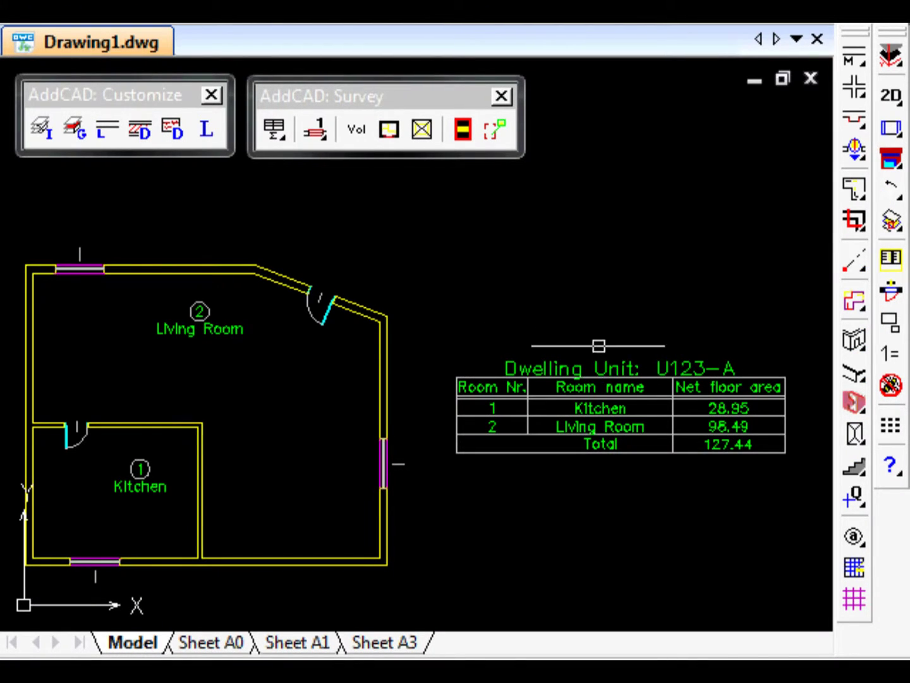
left_click(594, 407)
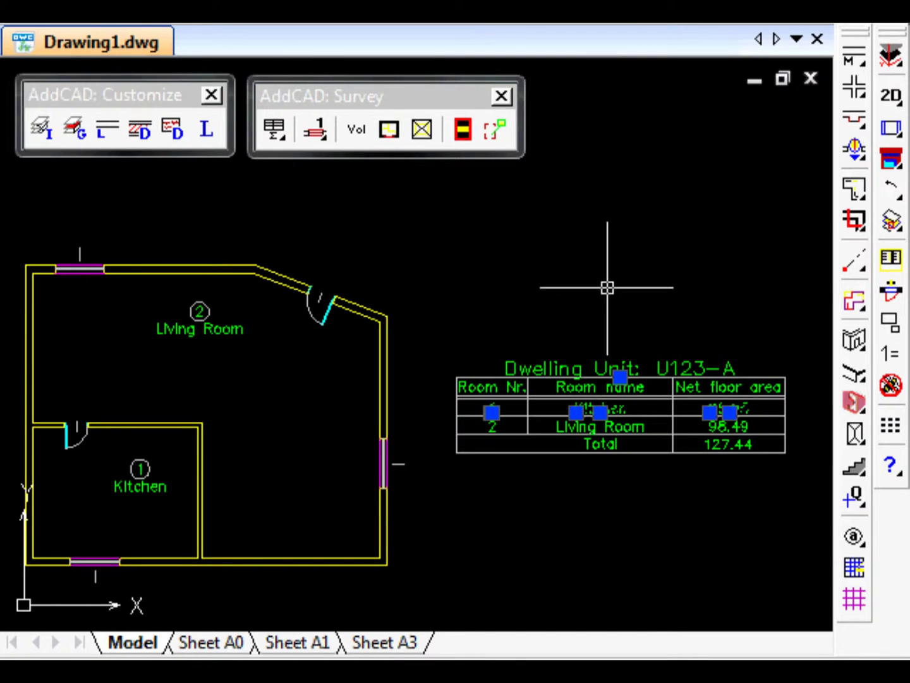
key("Escape")
left_click(727, 445)
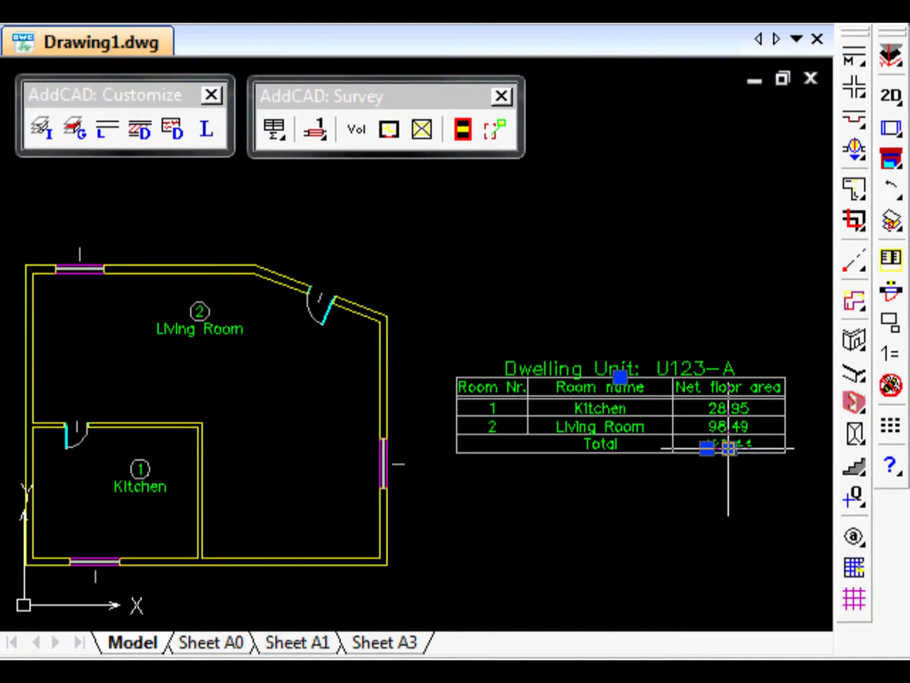
key("Escape")
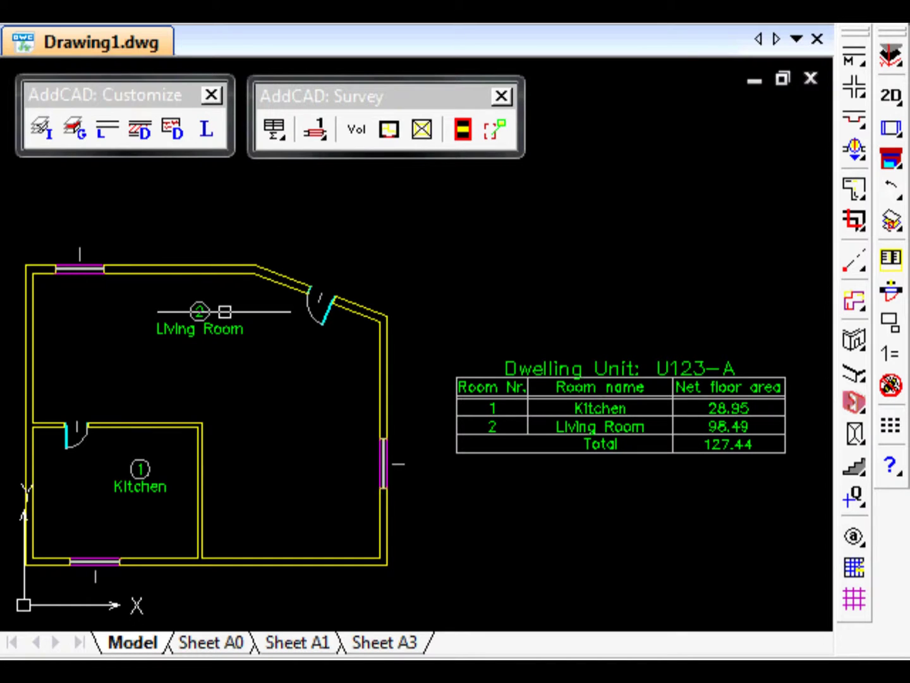
Step: Inspect the room data assigned to the Living Room label and close it without changes
left_click(275, 127)
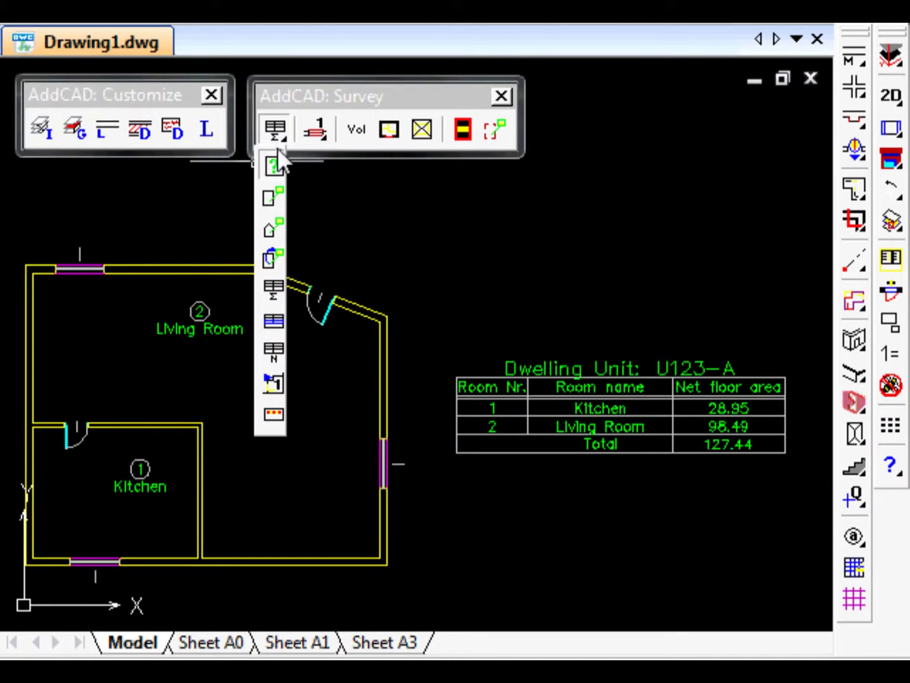
left_click(271, 258)
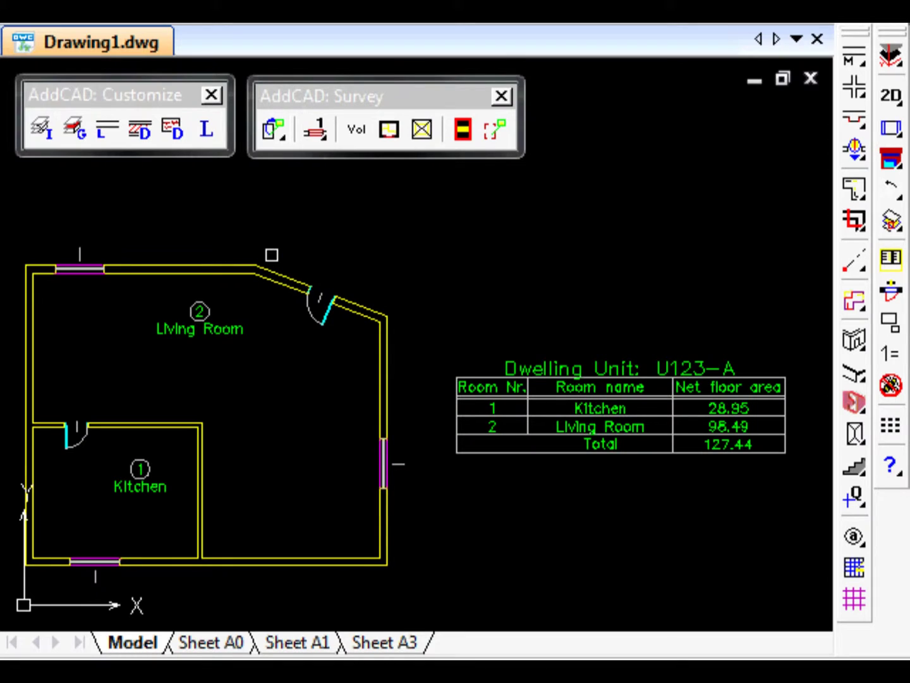
left_click(201, 316)
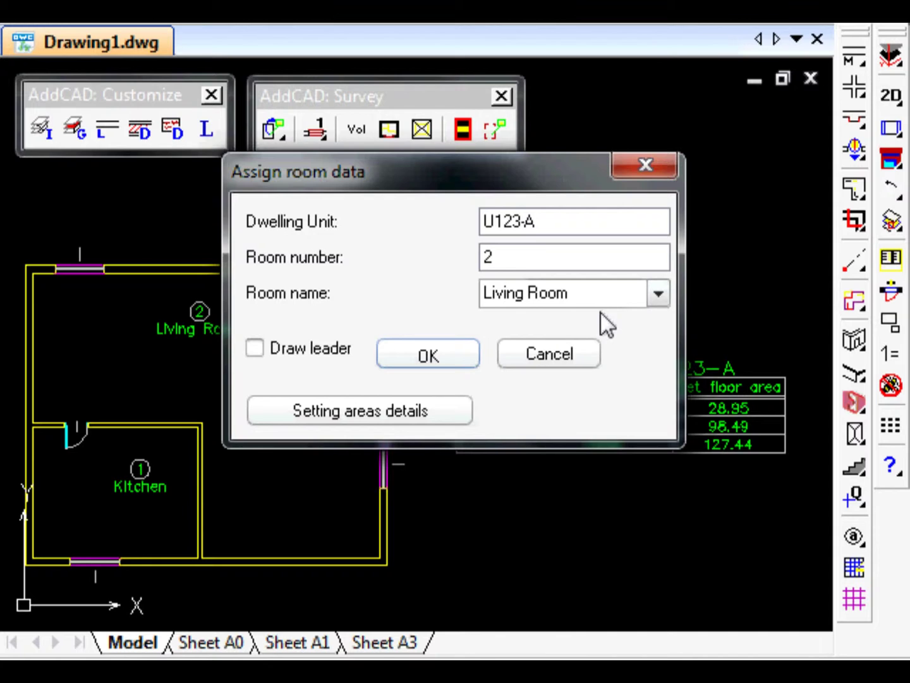
left_click(567, 353)
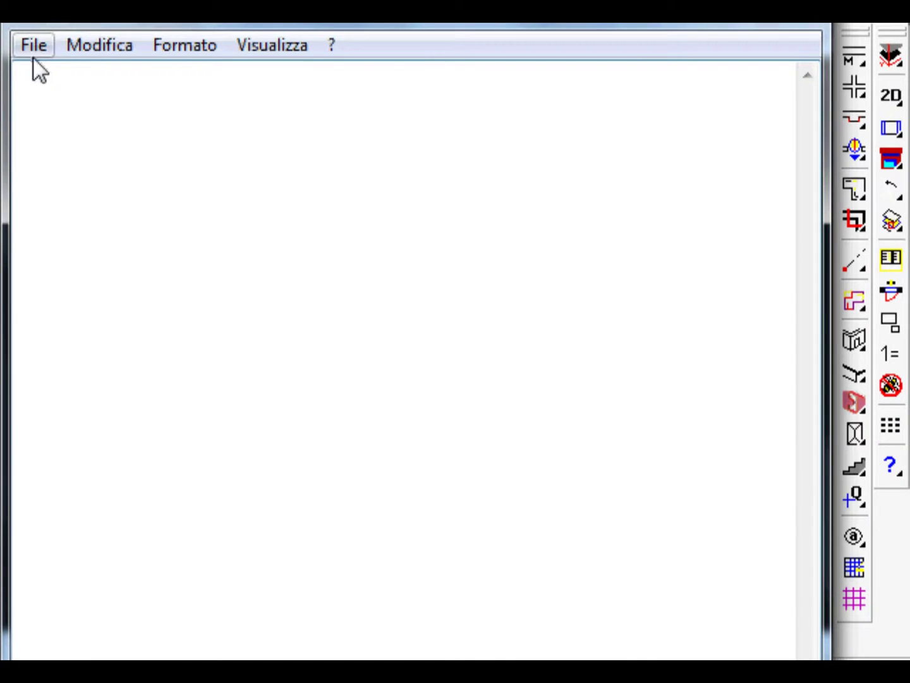
Step: In Notepad, save the empty text file as myModel.ua in the AddCAD TAB folder
left_click(32, 45)
left_click(130, 174)
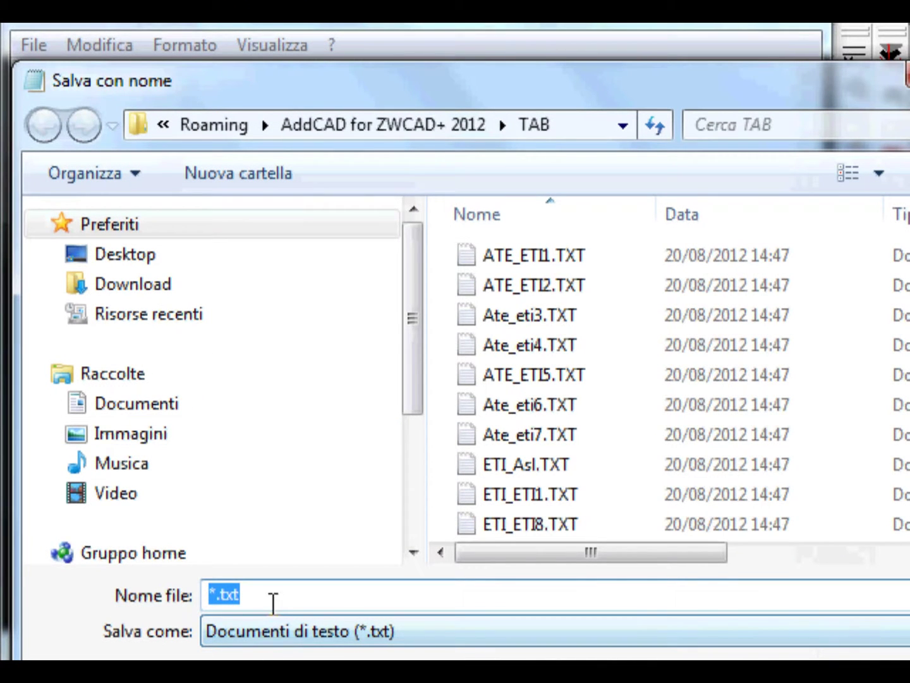
type("my")
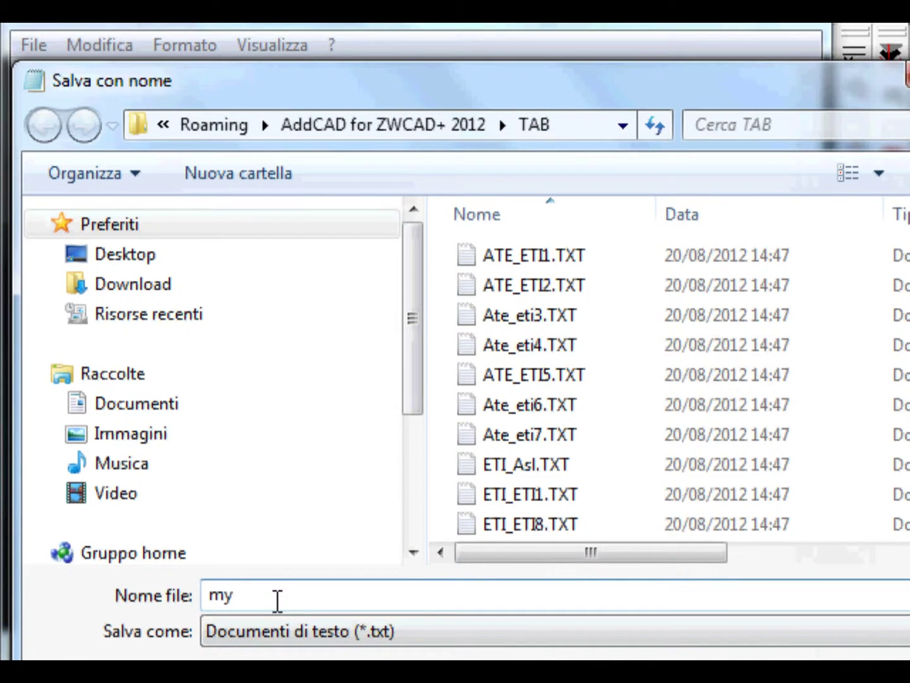
type("Model.ua")
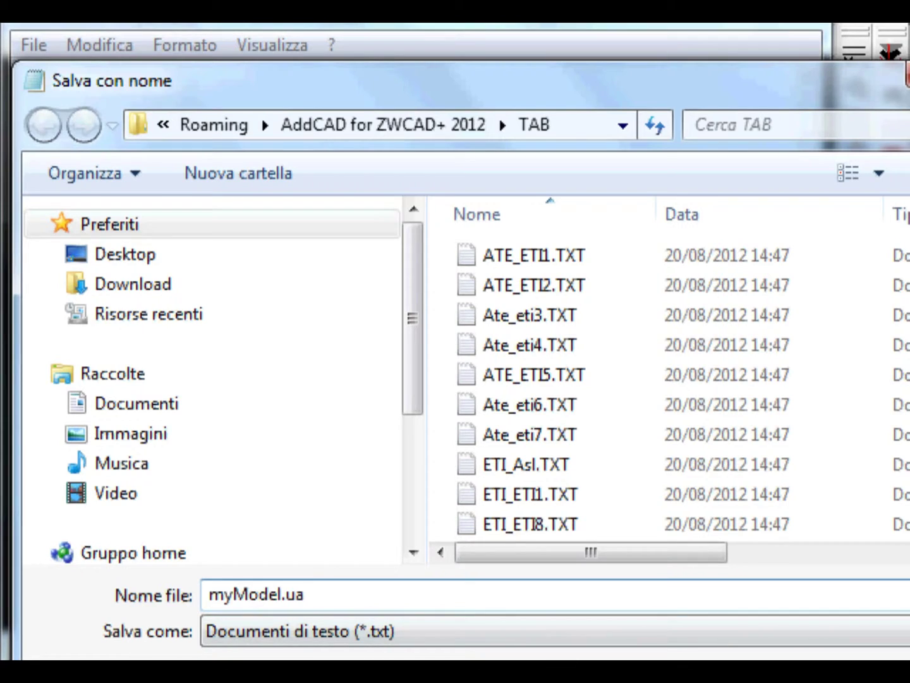
key("Return")
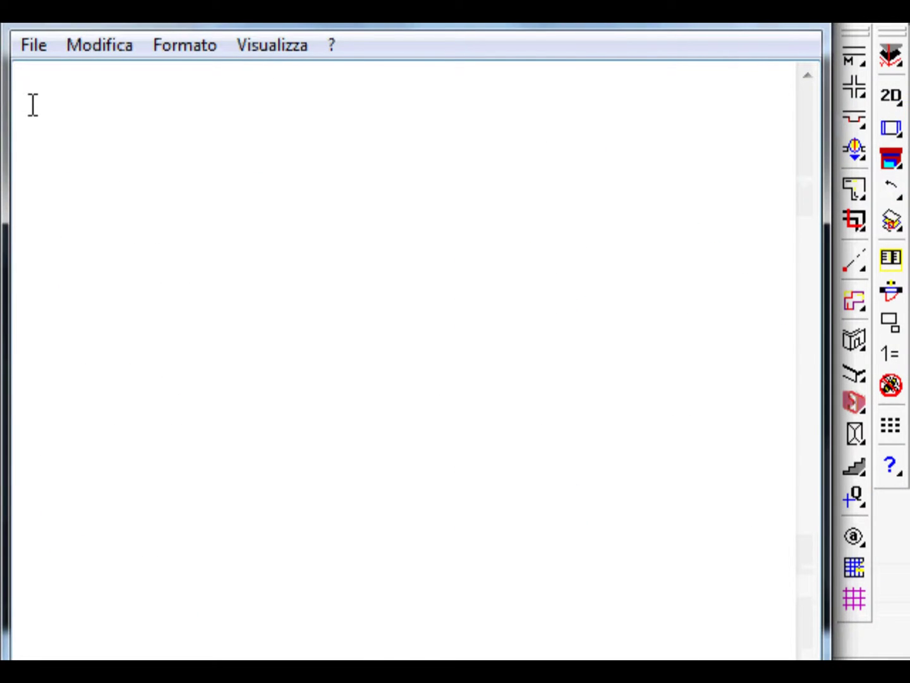
Step: Write the model definition on separate lines: eti=myLabel, tab=myTab, rec=myRec, tot=myTot and end
type("eti=m")
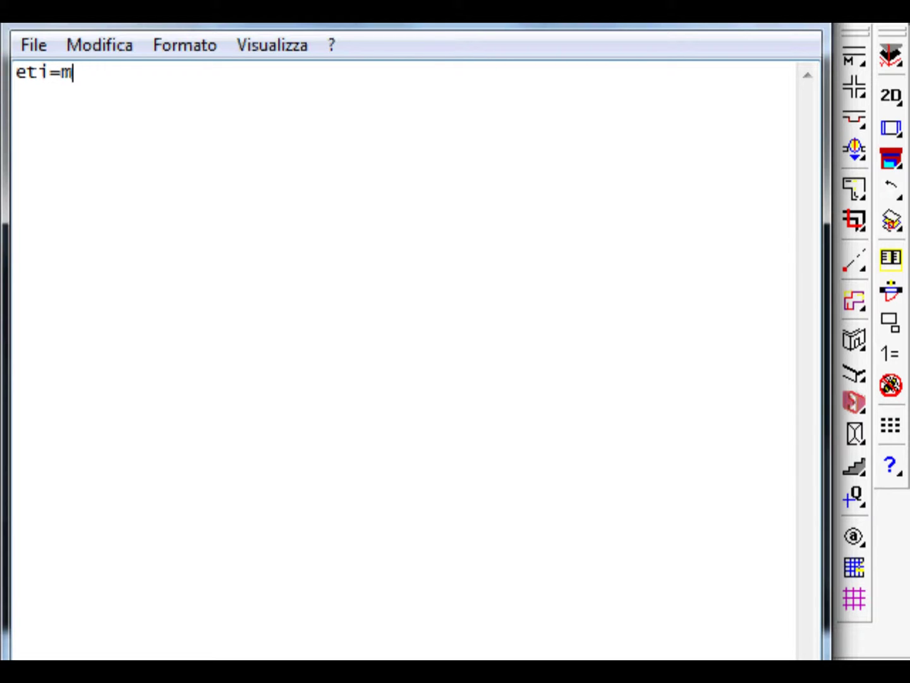
type("yLabel")
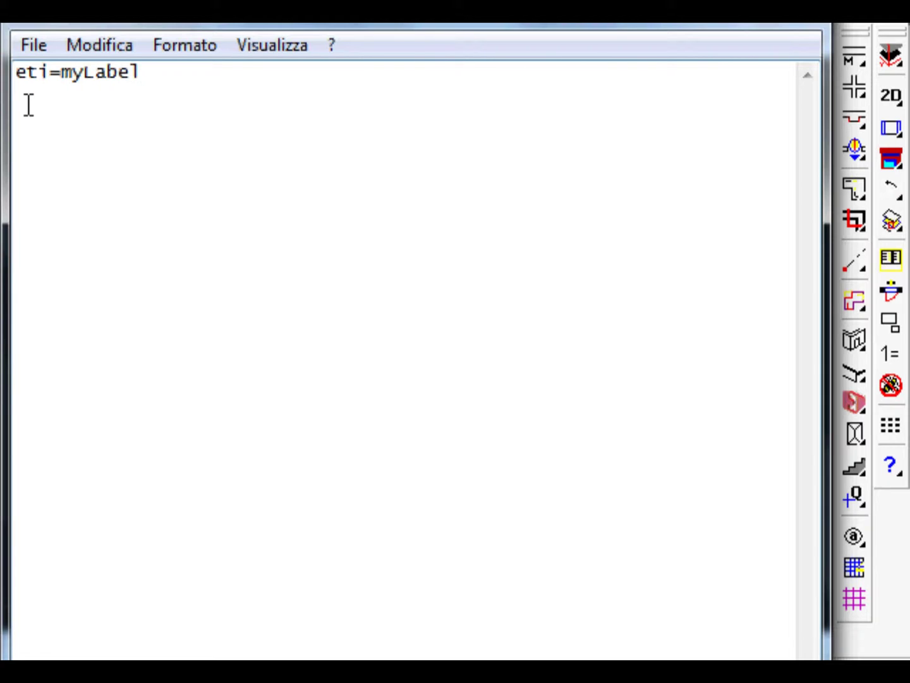
type("tab=myTab rec=myRec tot=myTot end")
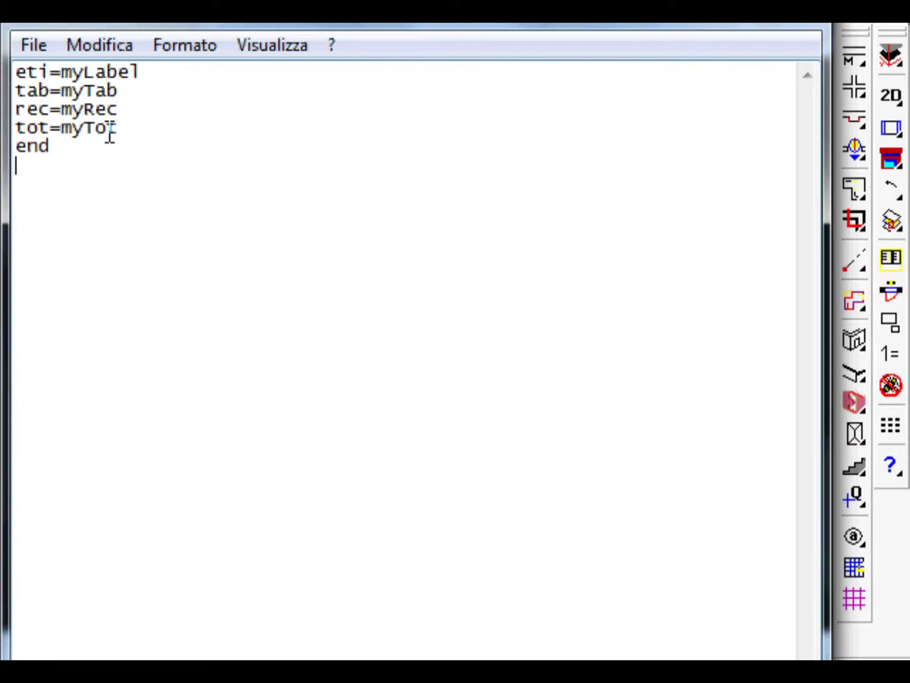
left_click_drag(140, 71, 15, 73)
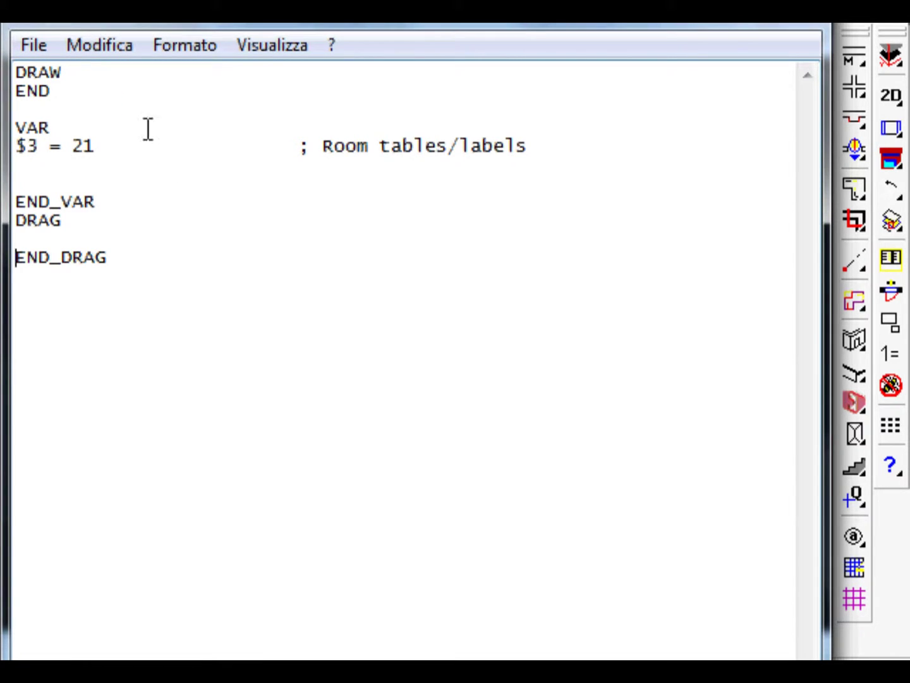
Step: Examine the label file's DRAW, VAR and DRAG sections and the $3 variable line
left_click_drag(76, 72, 15, 72)
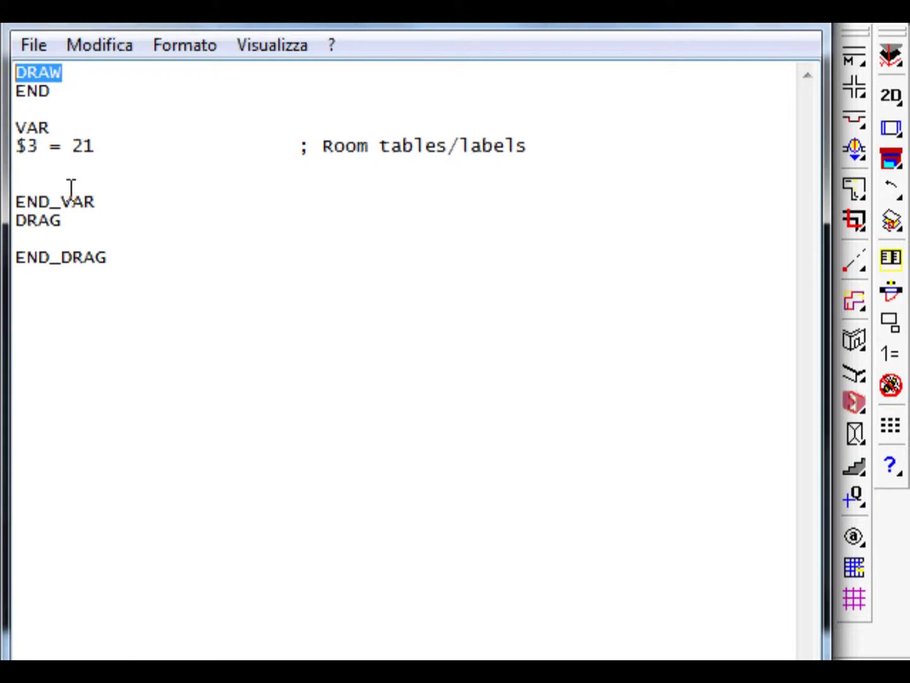
left_click_drag(51, 127, 14, 127)
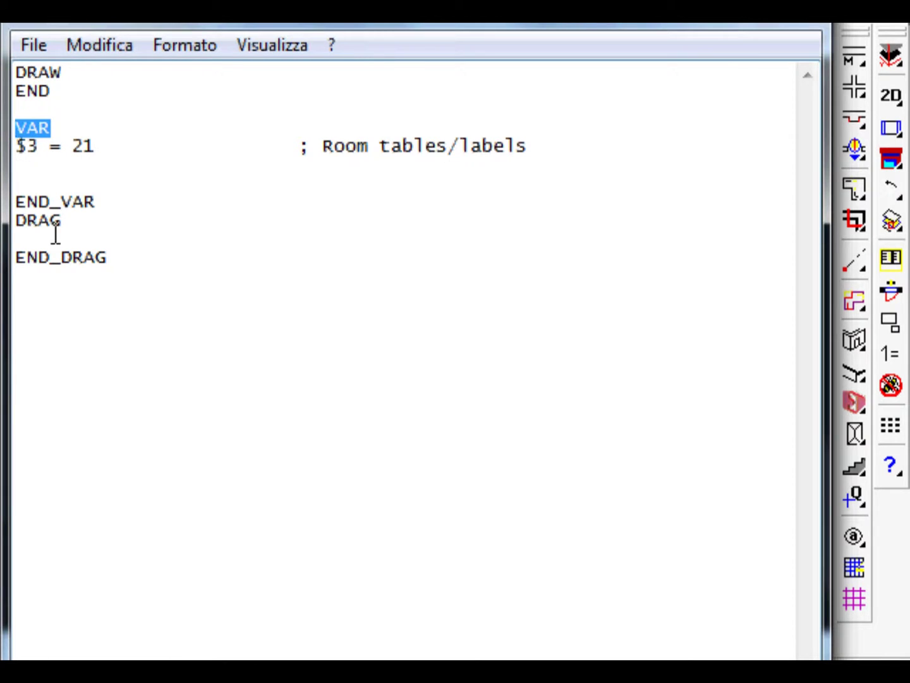
left_click_drag(73, 220, 15, 219)
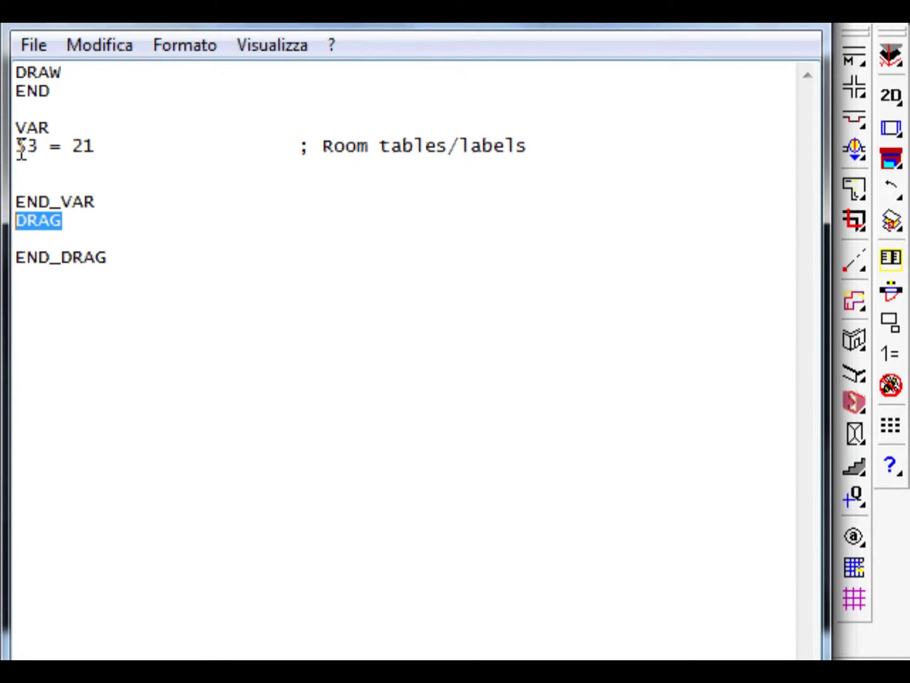
left_click_drag(16, 145, 17, 161)
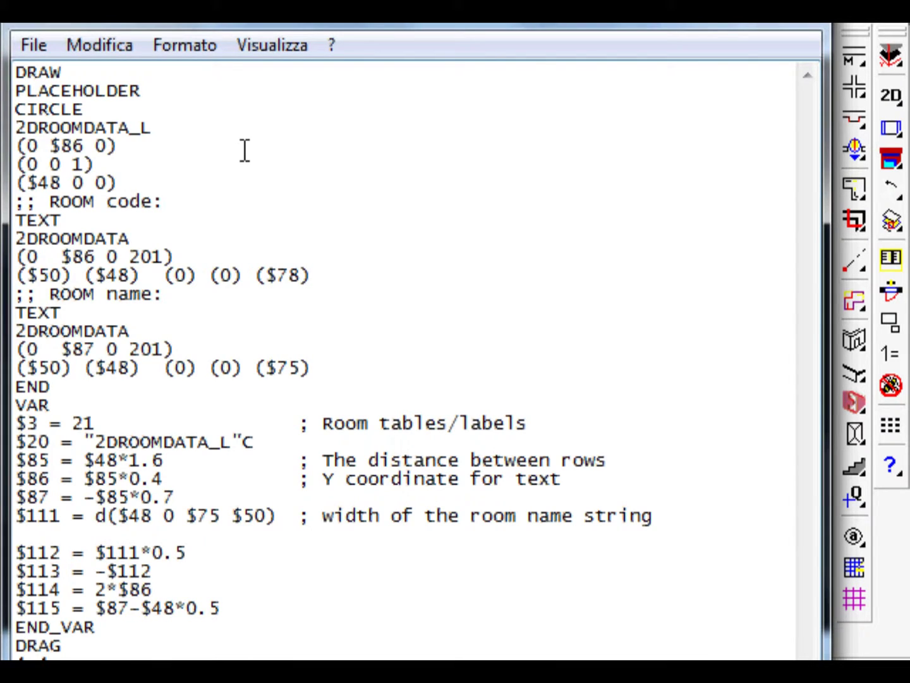
Step: Examine the label script's CIRCLE entity with its centre and radius lines, and the room code text's position line
left_click_drag(84, 110, 19, 112)
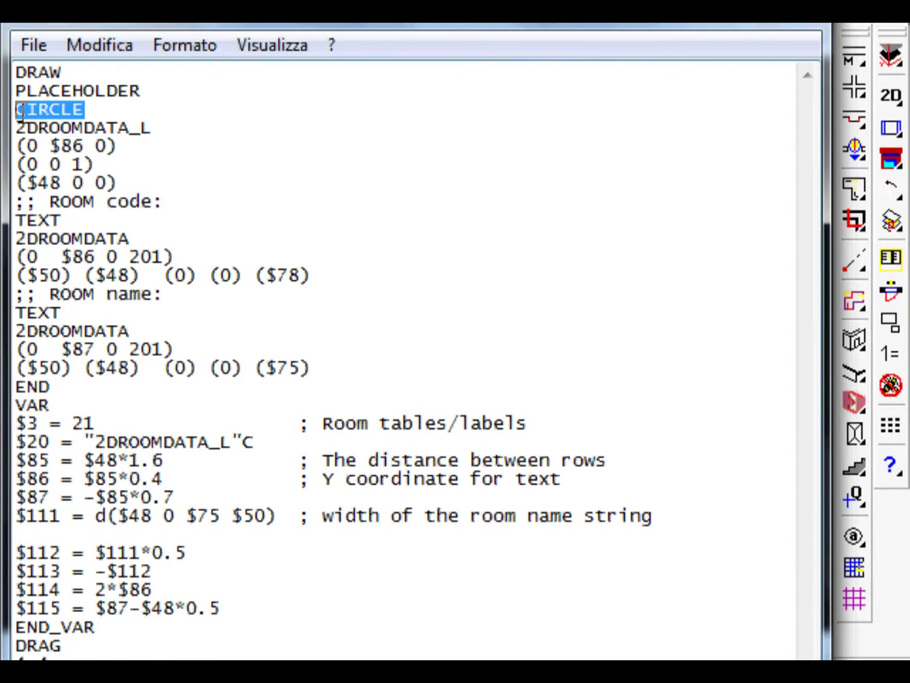
left_click_drag(118, 147, 16, 148)
left_click_drag(120, 184, 15, 183)
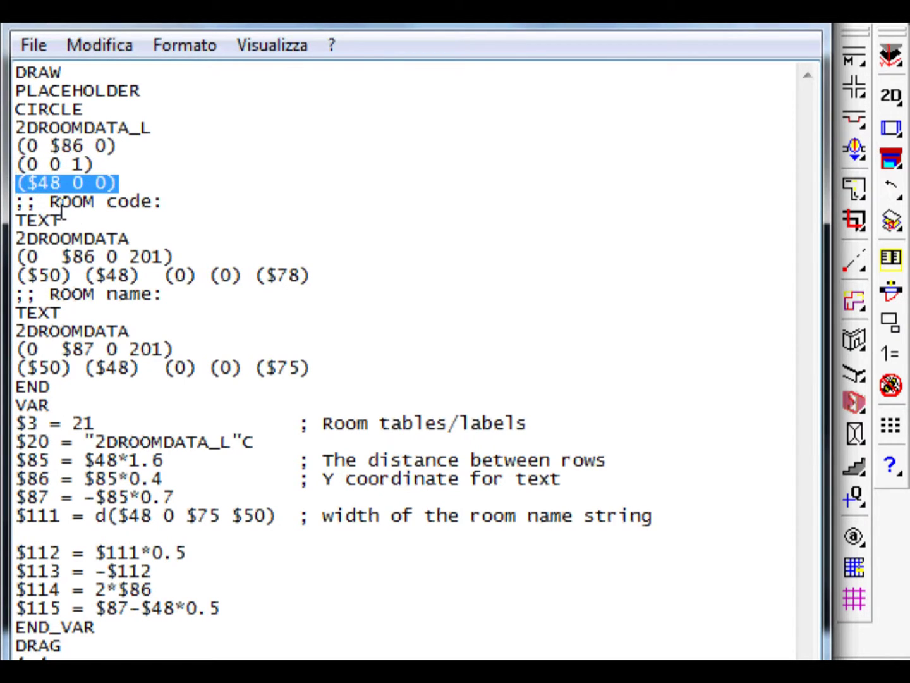
left_click(72, 256)
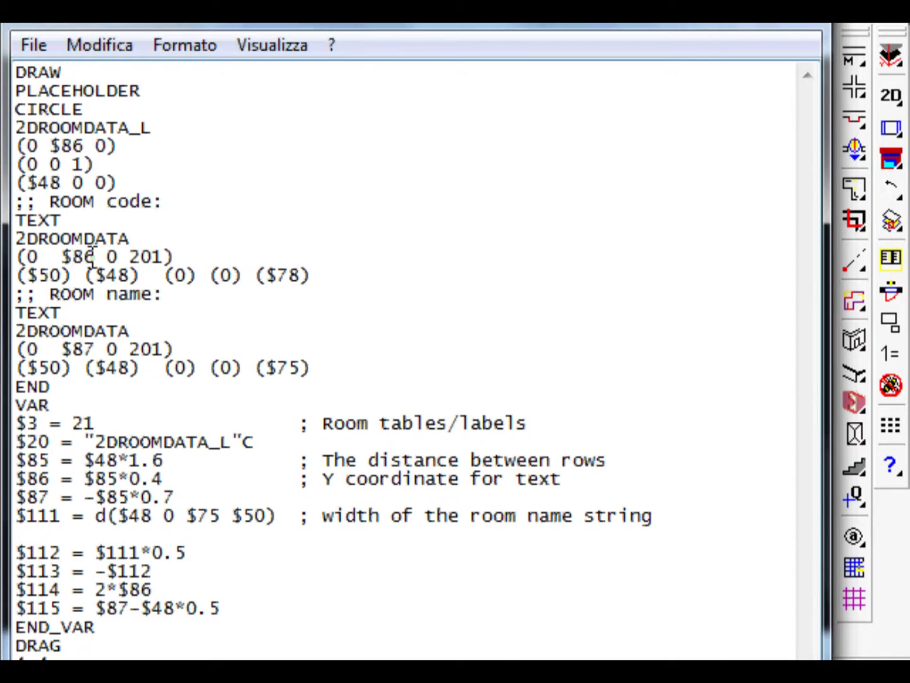
left_click_drag(189, 254, 16, 253)
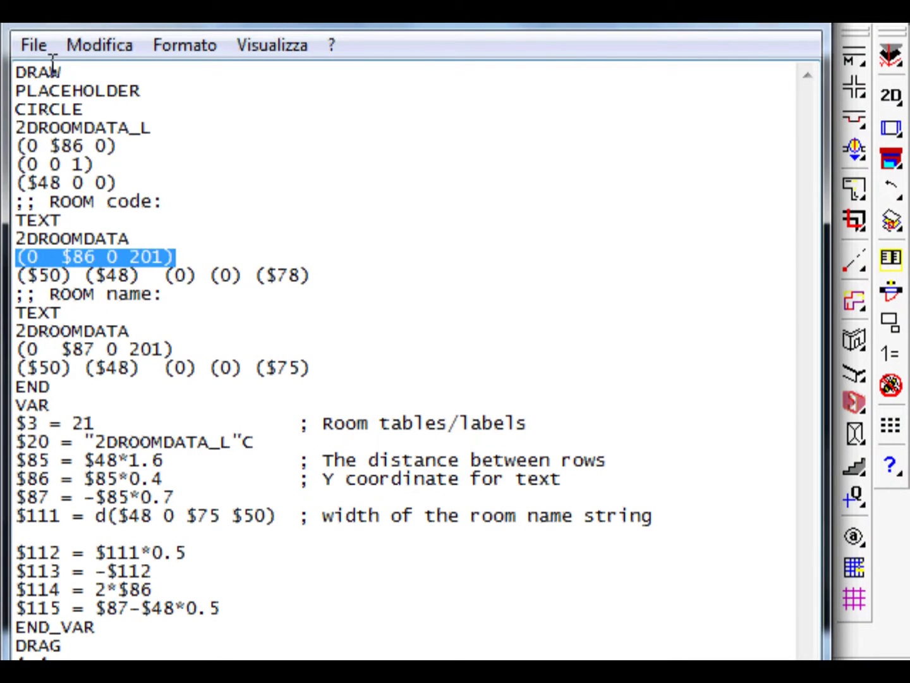
Step: Save the label script as myLabel.txt in the AddCAD TAB folder
left_click(34, 45)
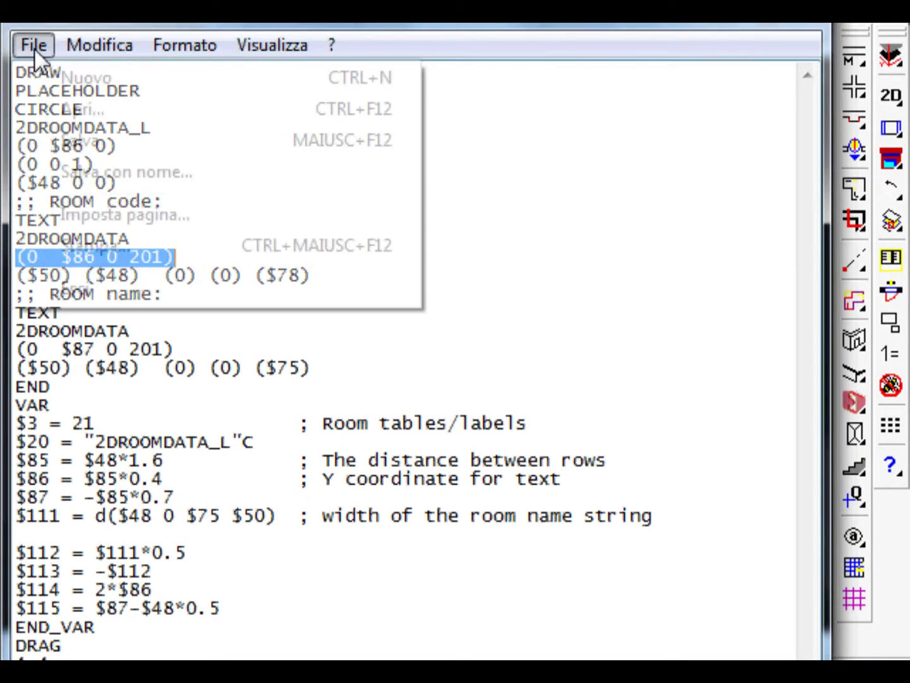
left_click(89, 171)
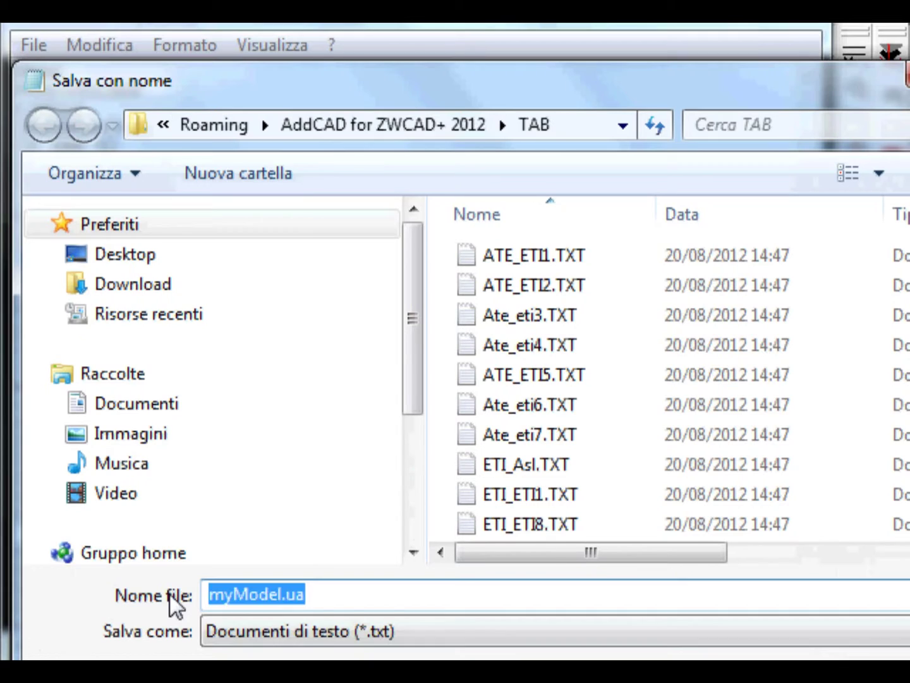
type("myLa")
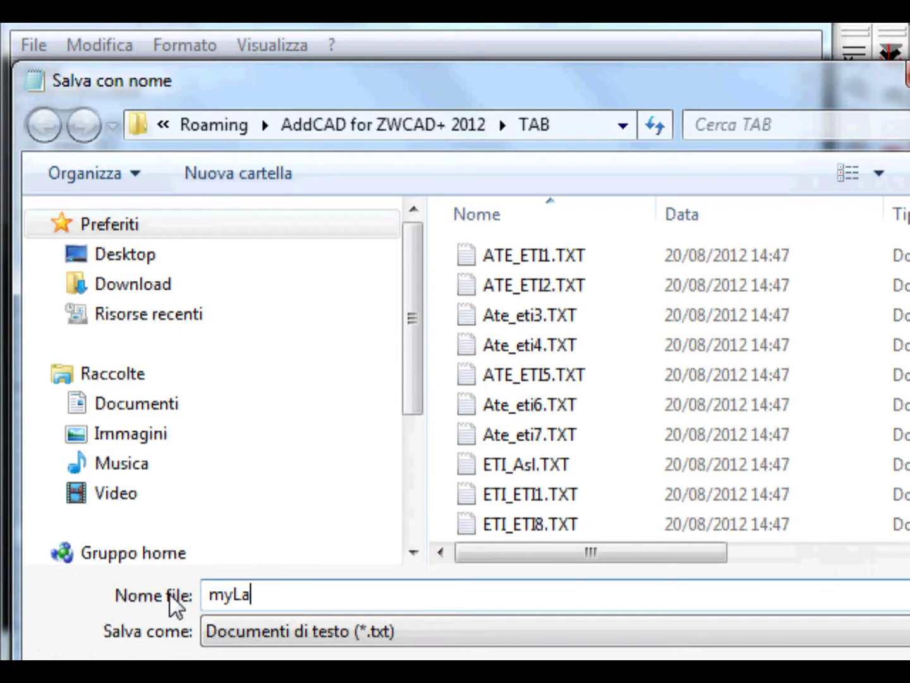
type("bel.txt")
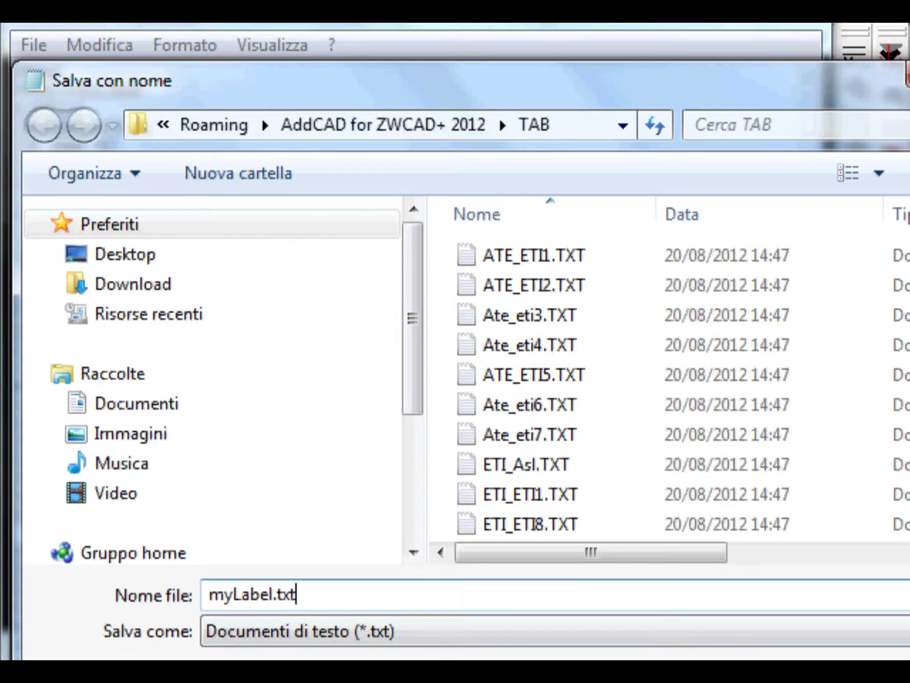
key("Return")
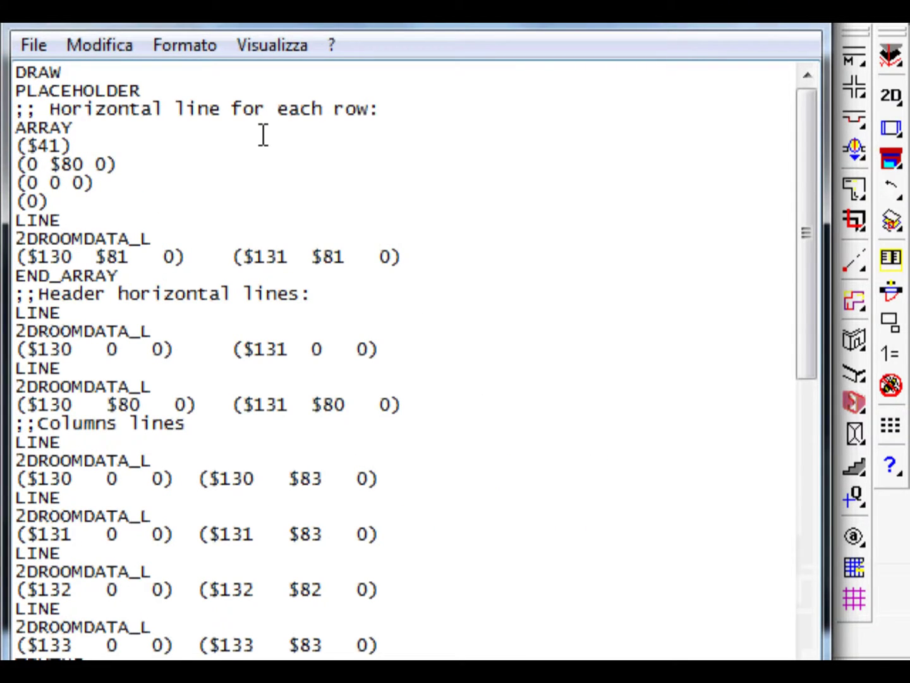
Step: Examine the table script's comment for the horizontal row lines and the header text variables in its VAR section
left_click_drag(381, 111, 17, 109)
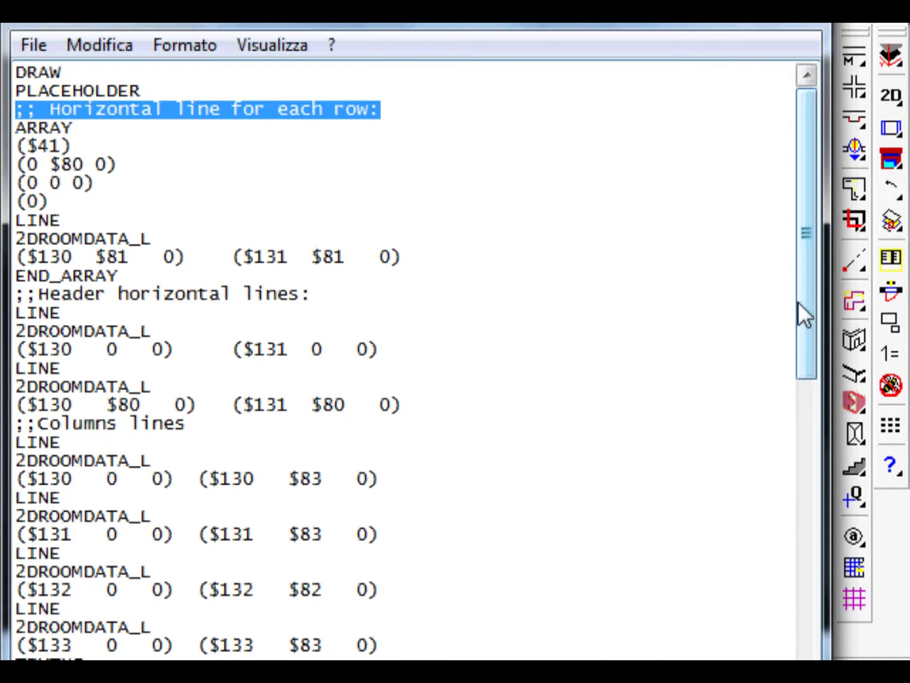
left_click_drag(811, 297, 843, 655)
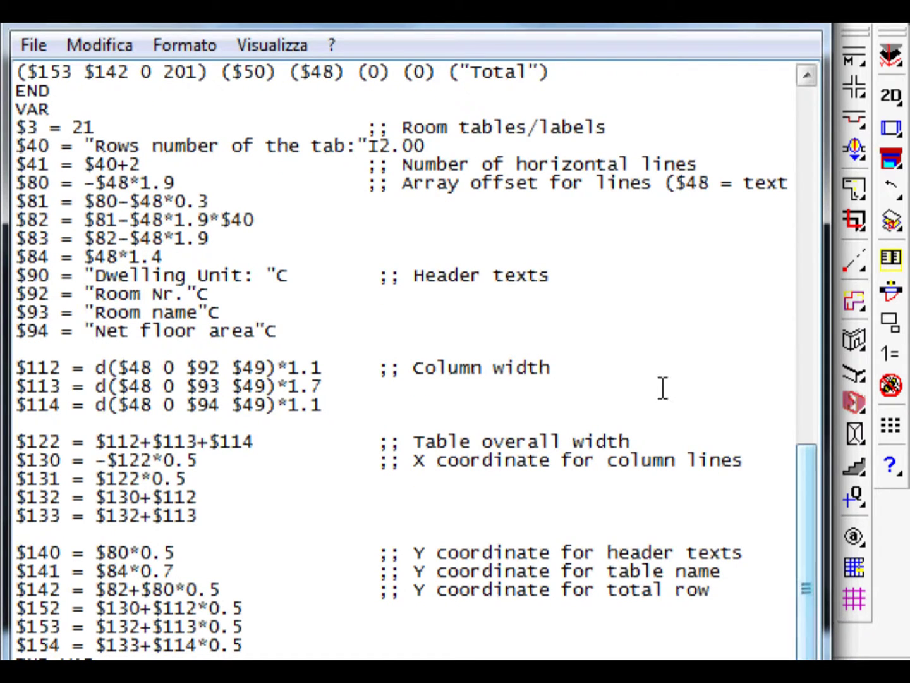
left_click_drag(554, 276, 379, 281)
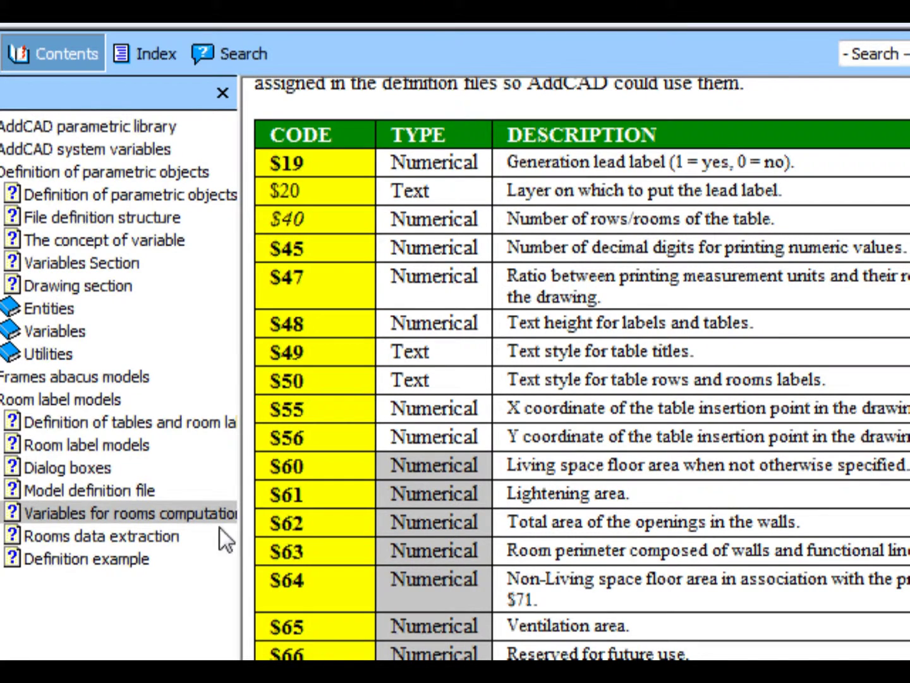
Step: In the AddCAD help, examine the $48 text height variable, then check the room tag text height in the plot scale factors
mouse_move(157, 520)
left_click_drag(764, 330, 487, 329)
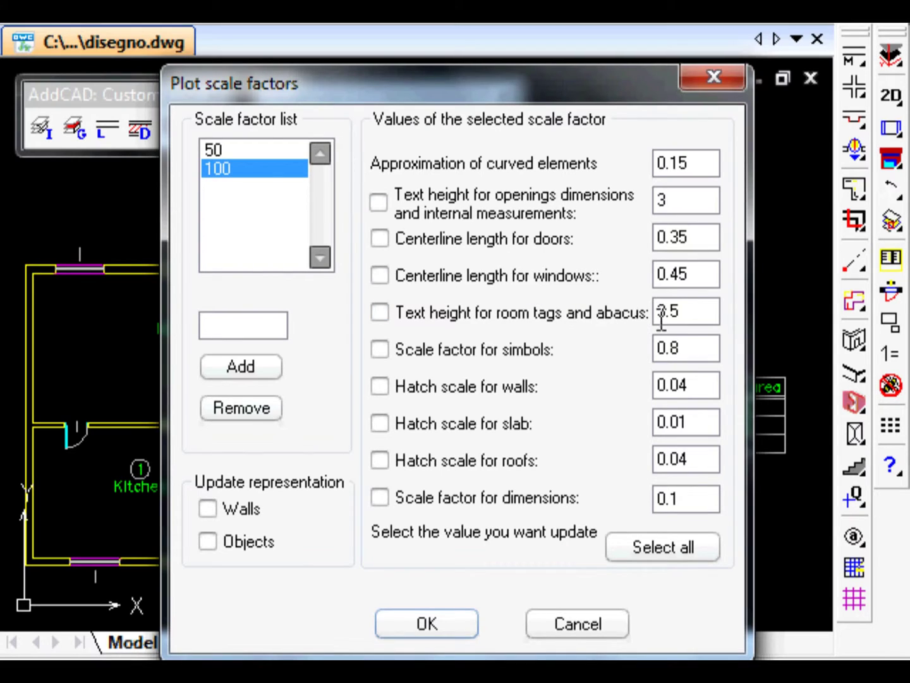
left_click_drag(695, 311, 657, 312)
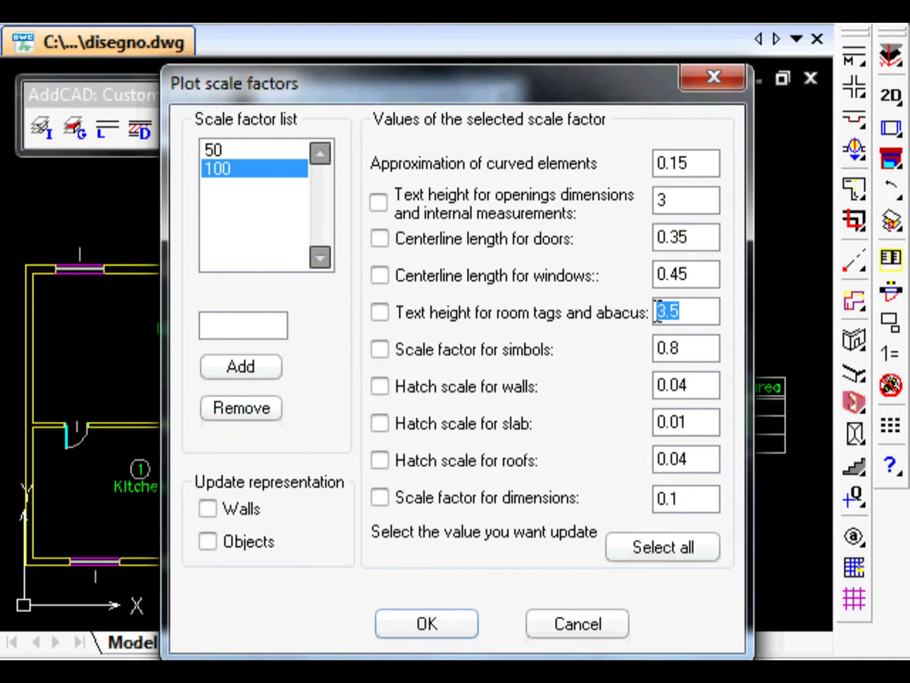
left_click(380, 311)
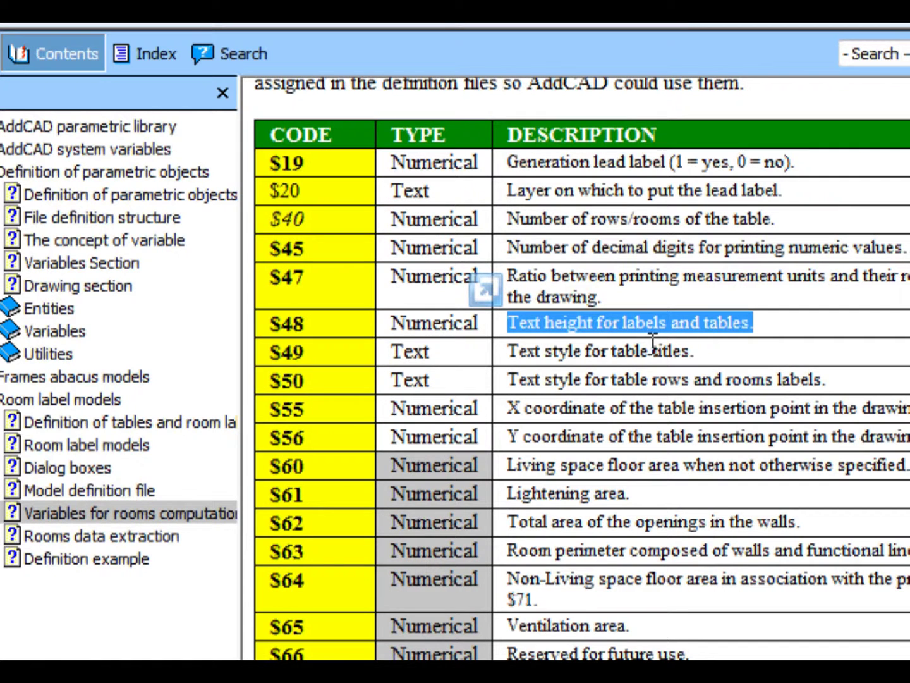
Step: Examine the help descriptions of $60 and $75, then check the room name setting in the drawing's room data
scroll(576, 367, "down", 1)
scroll(485, 107, "down", 2)
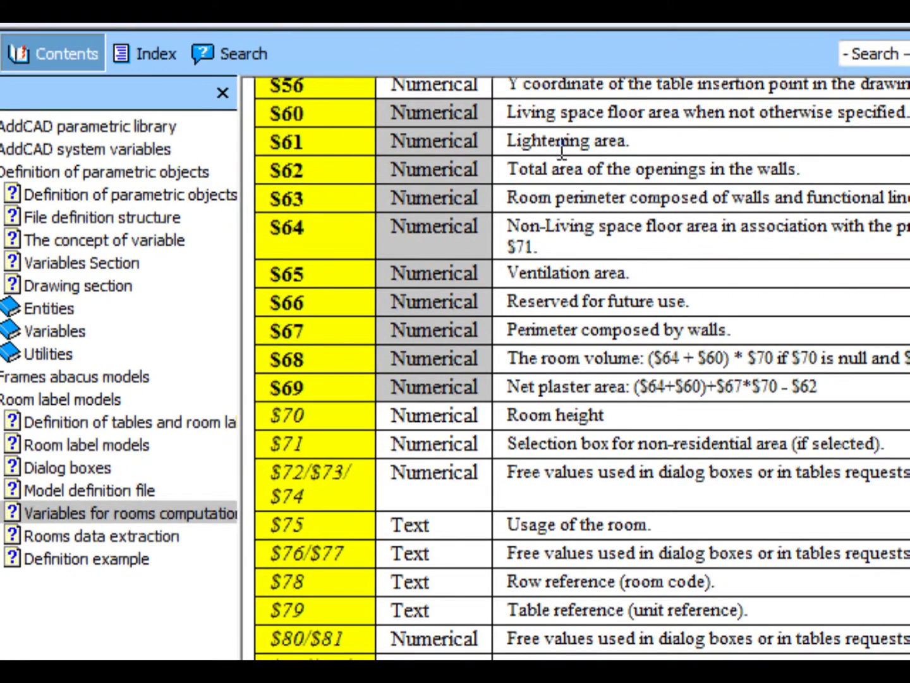
left_click_drag(904, 112, 509, 114)
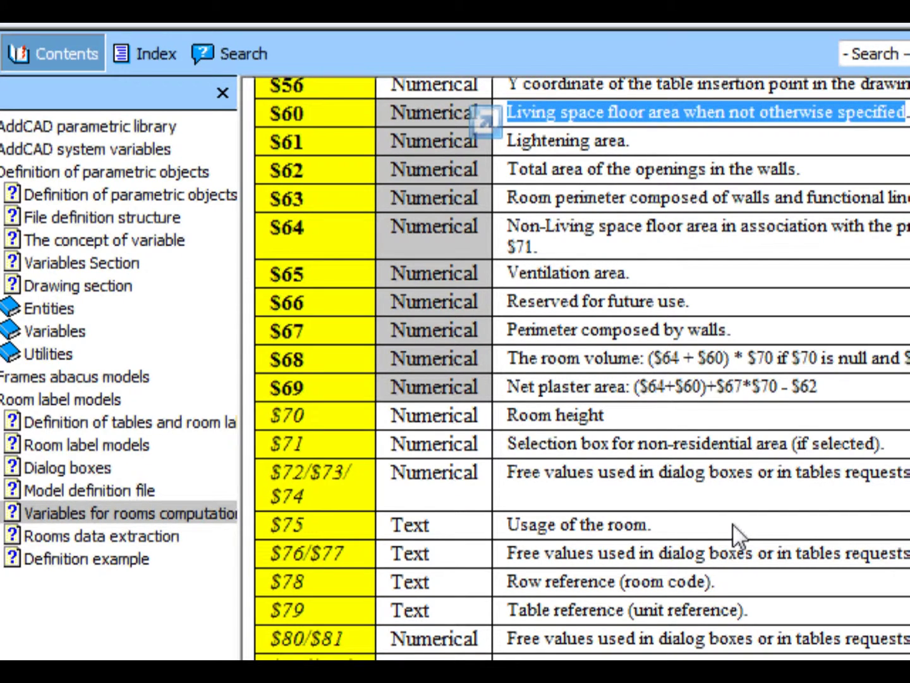
left_click_drag(658, 525, 508, 527)
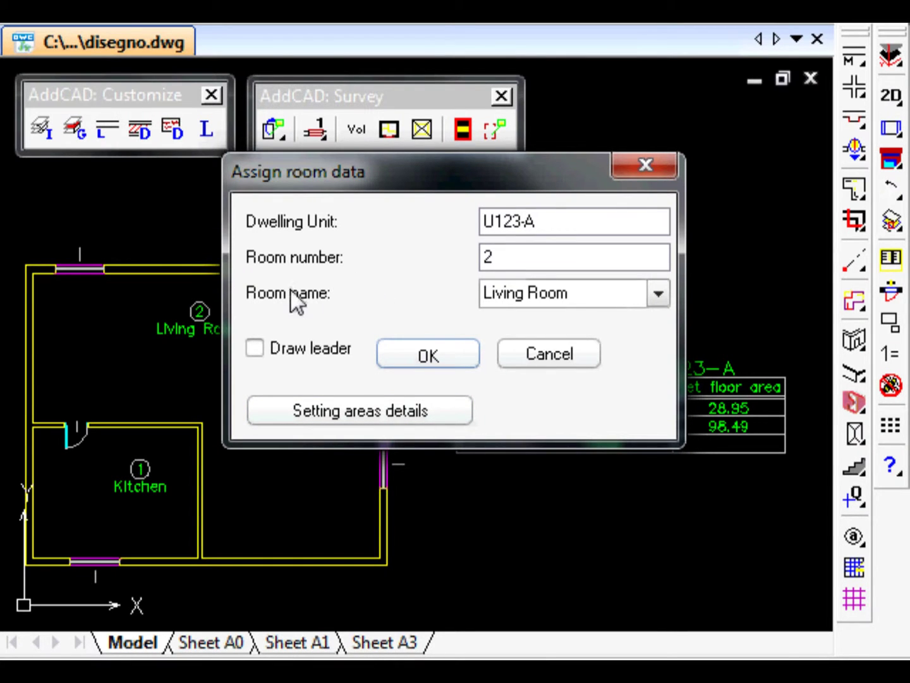
left_click(578, 294)
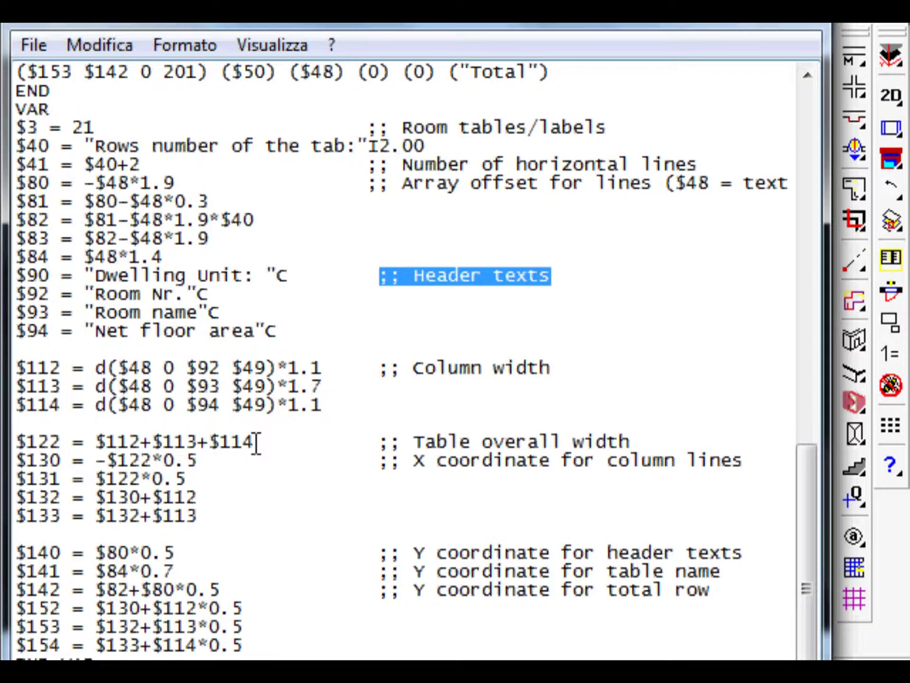
Step: Examine the table script's $112 column width, $122 overall width and $132 coordinate, and the column LINE entity that uses $132
left_click_drag(326, 367, 96, 367)
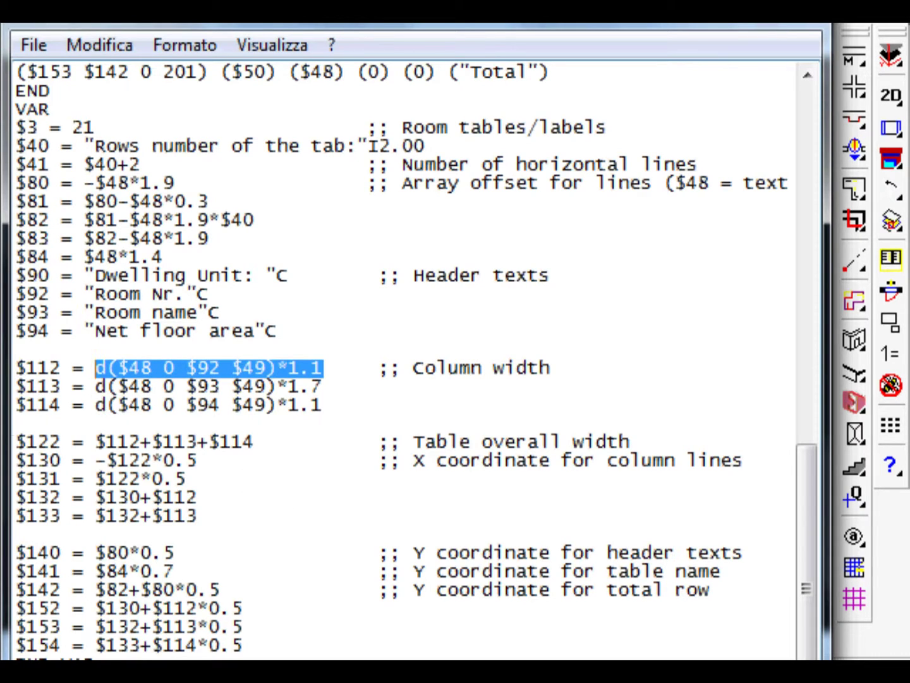
left_click_drag(62, 442, 15, 441)
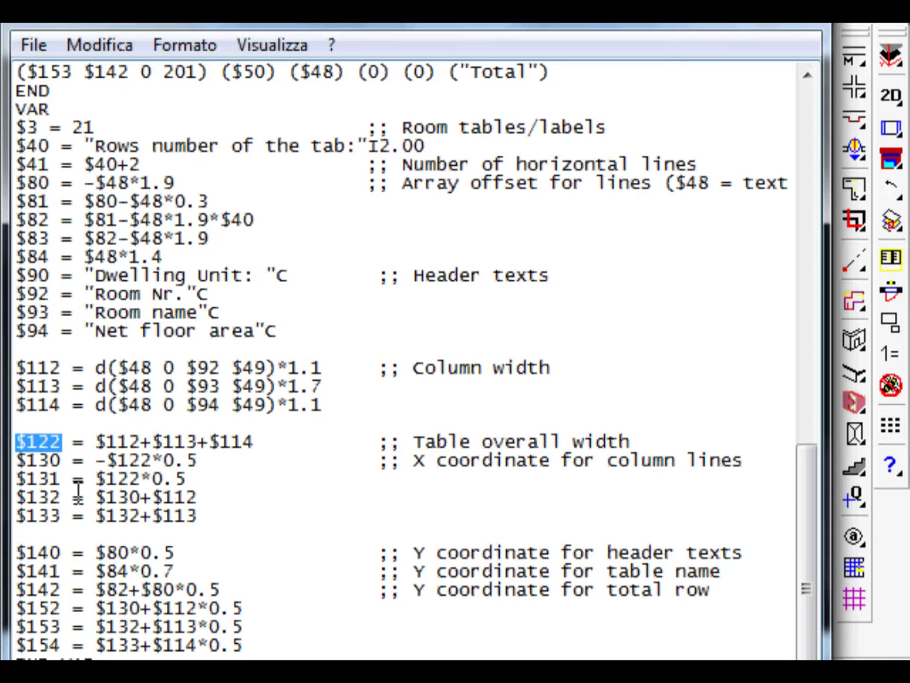
left_click_drag(199, 498, 96, 498)
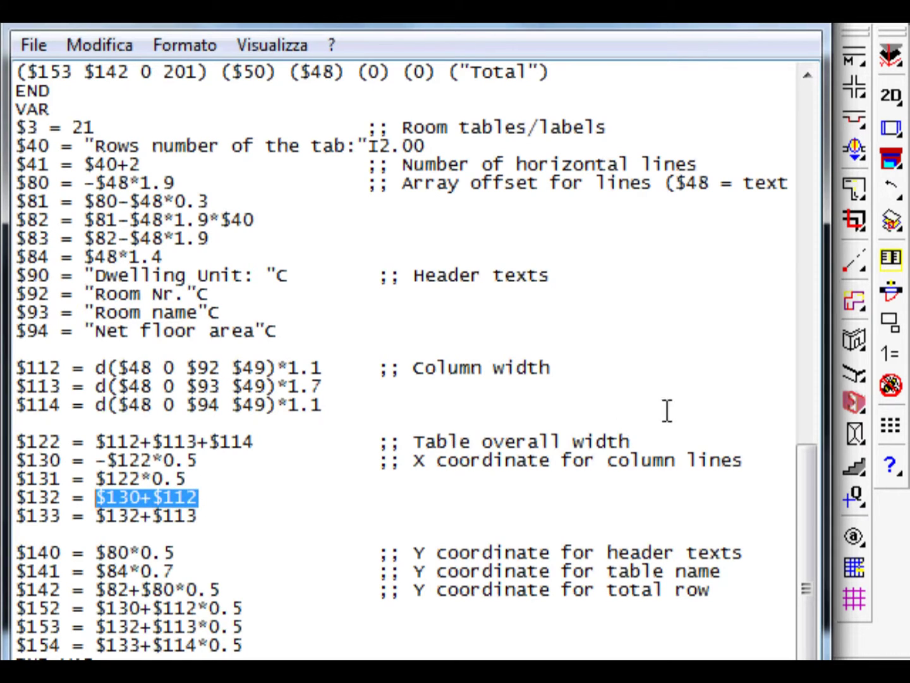
left_click_drag(801, 513, 815, 267)
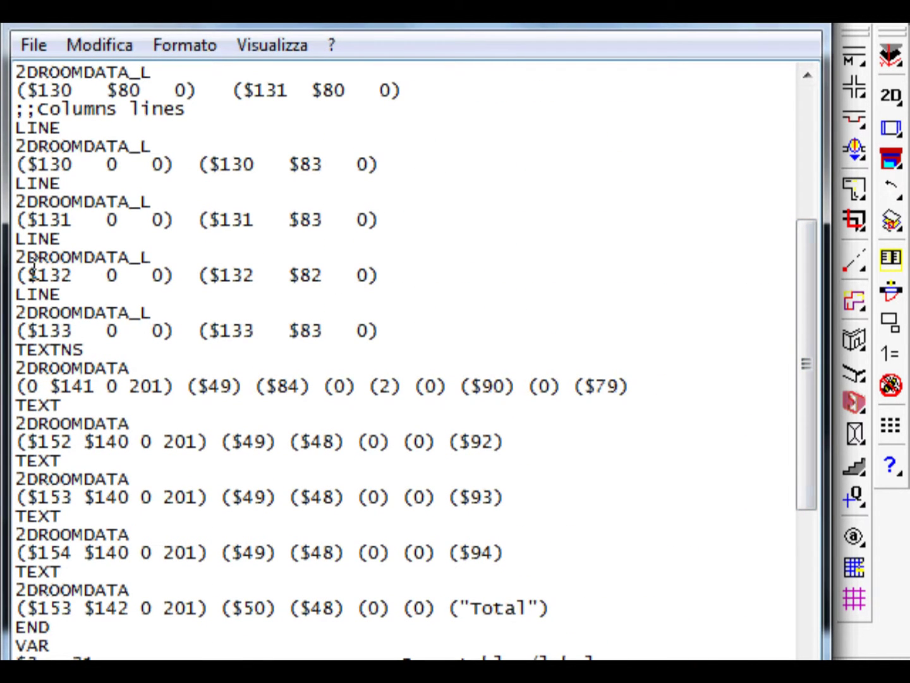
left_click_drag(16, 240, 2, 295)
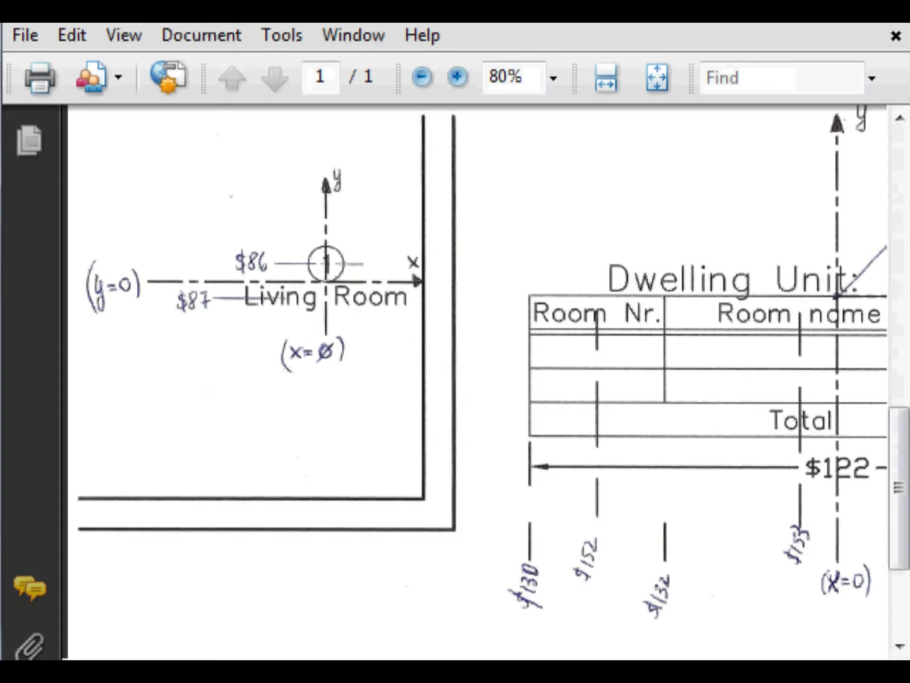
Step: Compare the table coordinates in the PDF sketch with the script's overall width and column line variables, $122 to $133
scroll(474, 383, "right", 10)
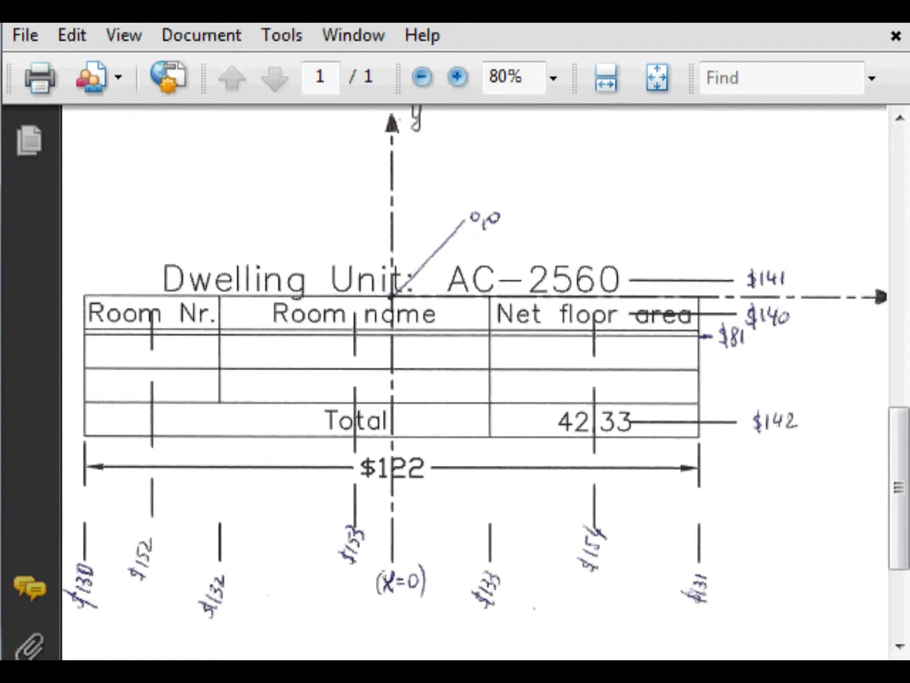
left_click_drag(902, 465, 901, 502)
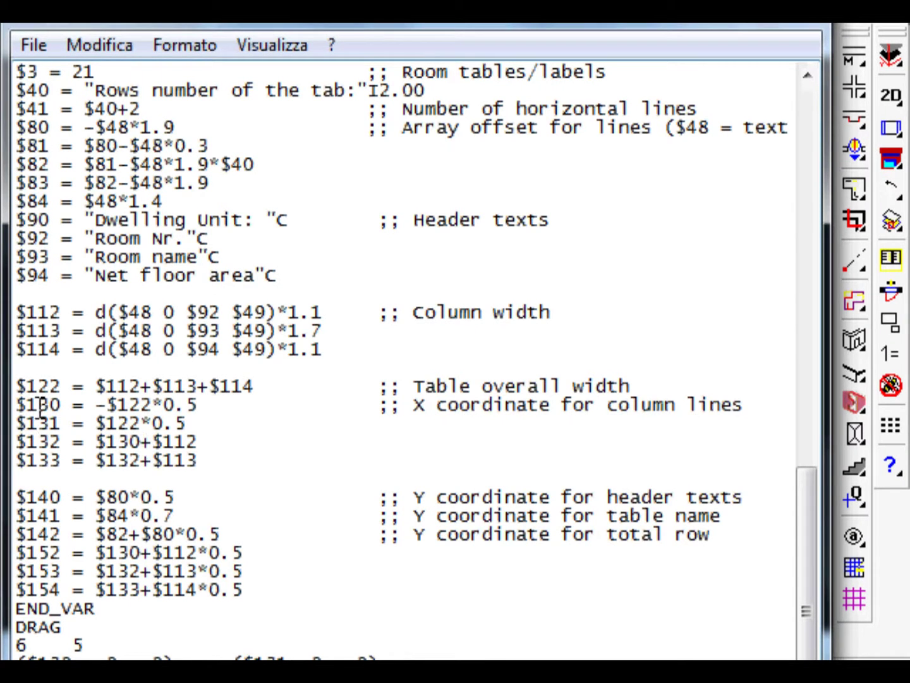
left_click_drag(16, 383, 19, 477)
Step: Save the table script as myTab.txt in the AddCAD TAB folder
left_click(33, 50)
left_click(87, 172)
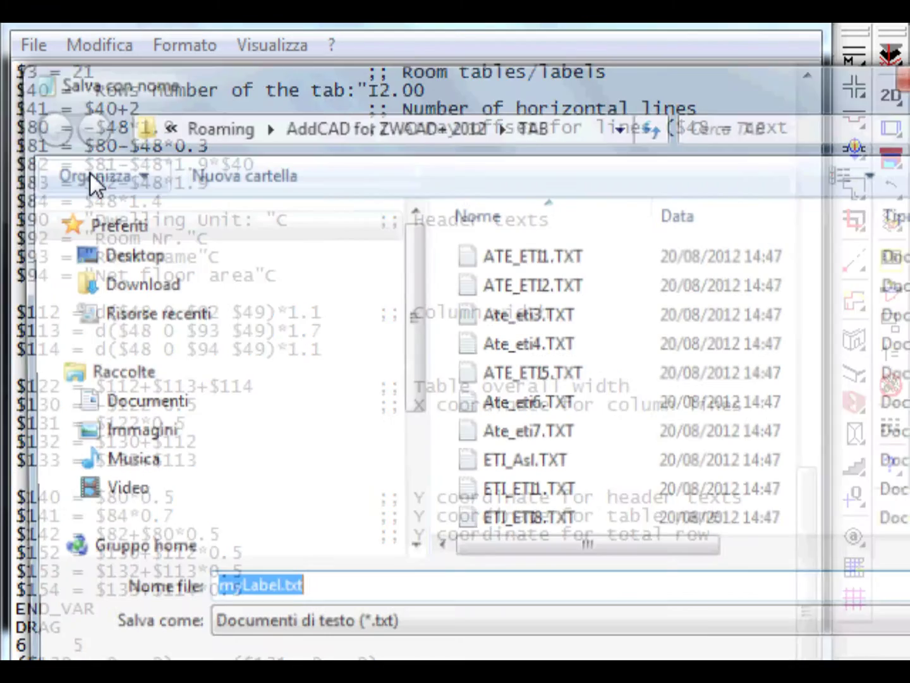
left_click(278, 598)
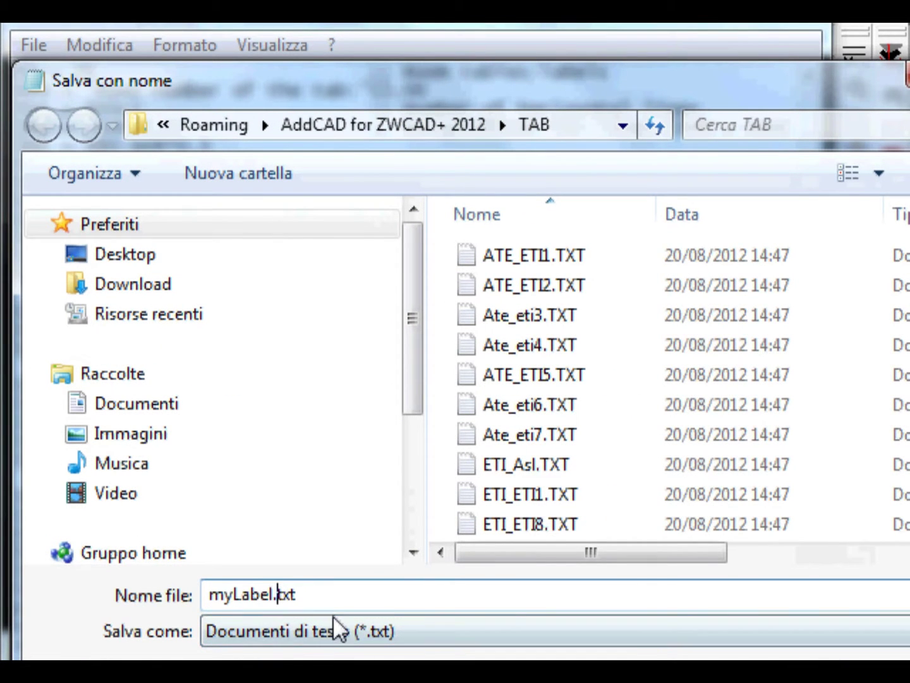
key("BackSpace")
key("BackSpace")
key("BackSpace")
key("BackSpace")
key("BackSpace")
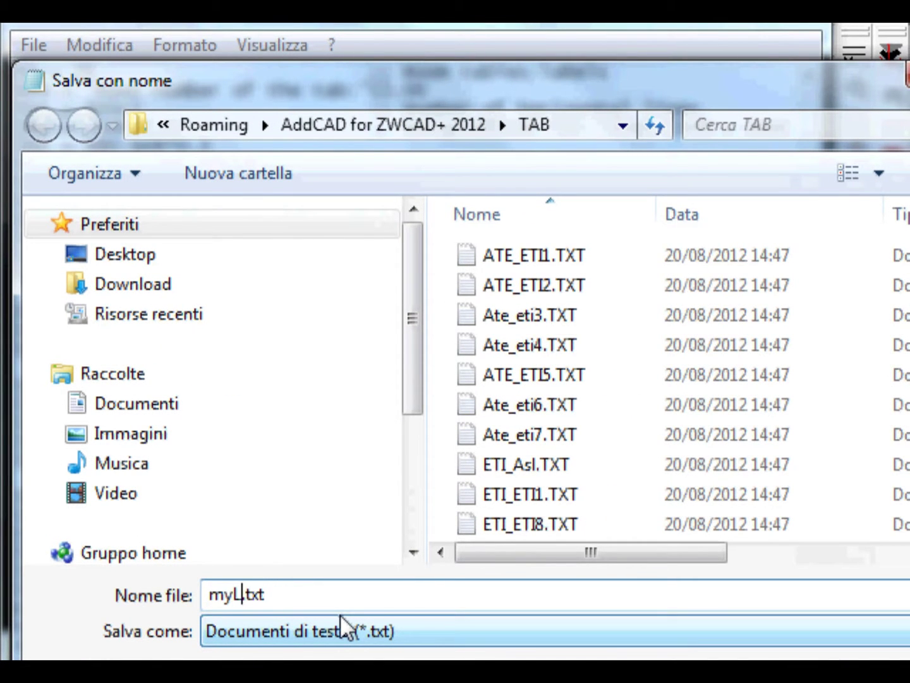
type("Tab")
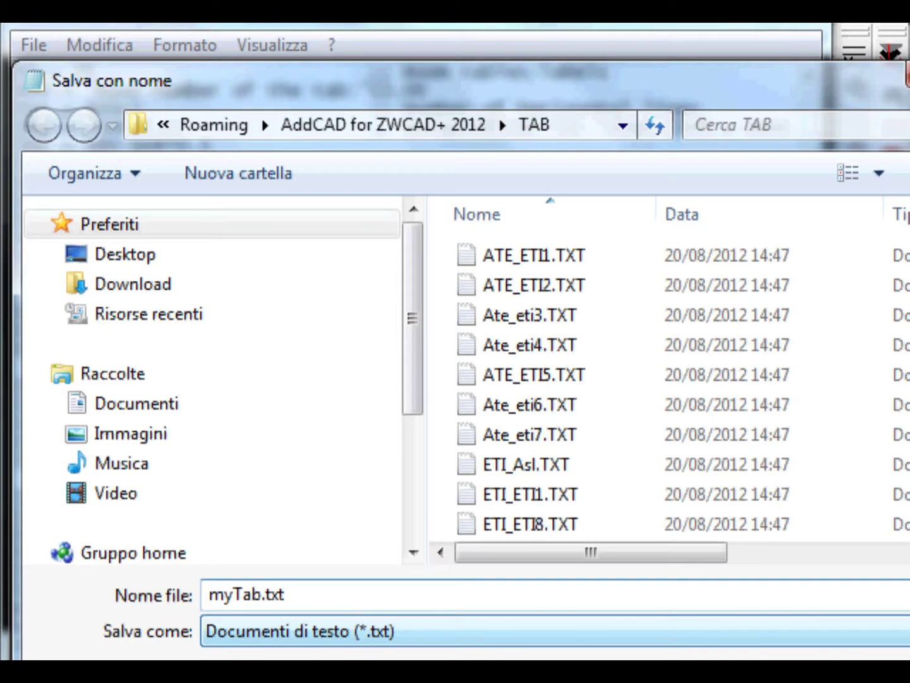
key("Return")
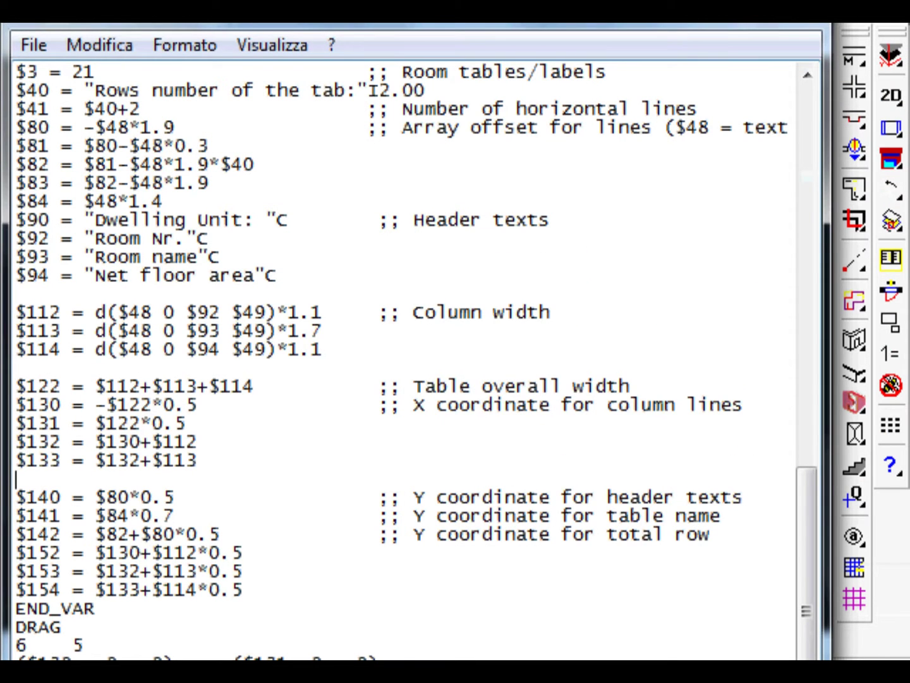
Step: Examine the record script's VAR section, from the header text and column width variables to the column limit coordinates
scroll(622, 332, "up", 10)
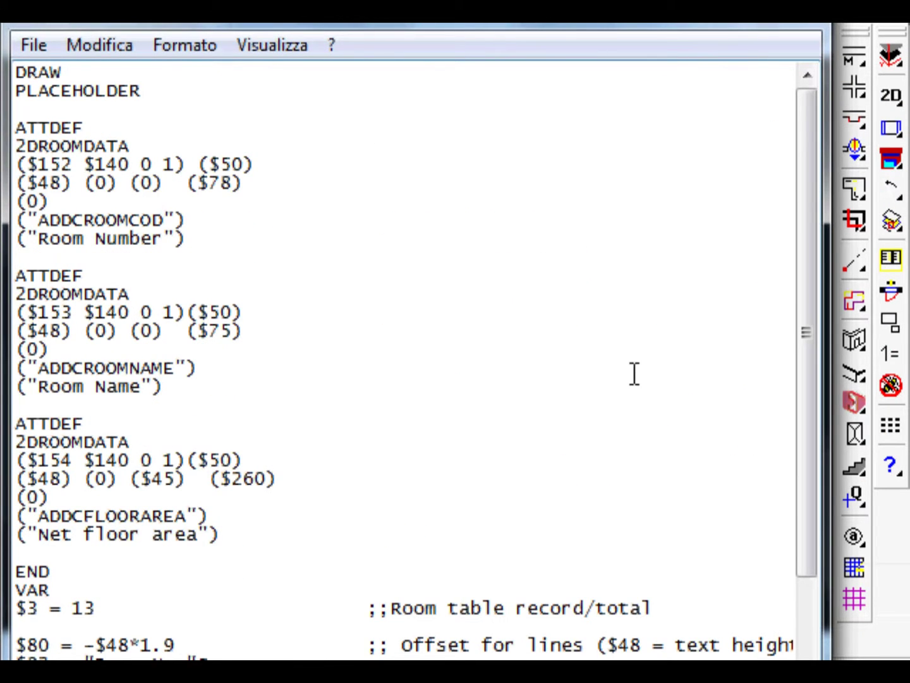
left_click_drag(804, 296, 728, 605)
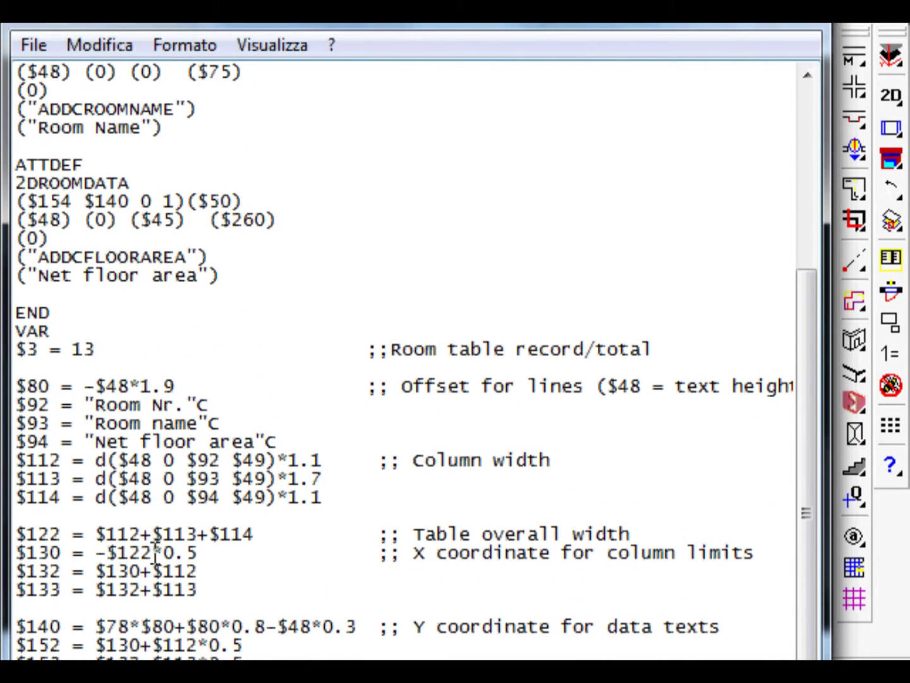
left_click_drag(18, 442, 19, 607)
left_click(232, 628)
left_click_drag(817, 375, 826, 186)
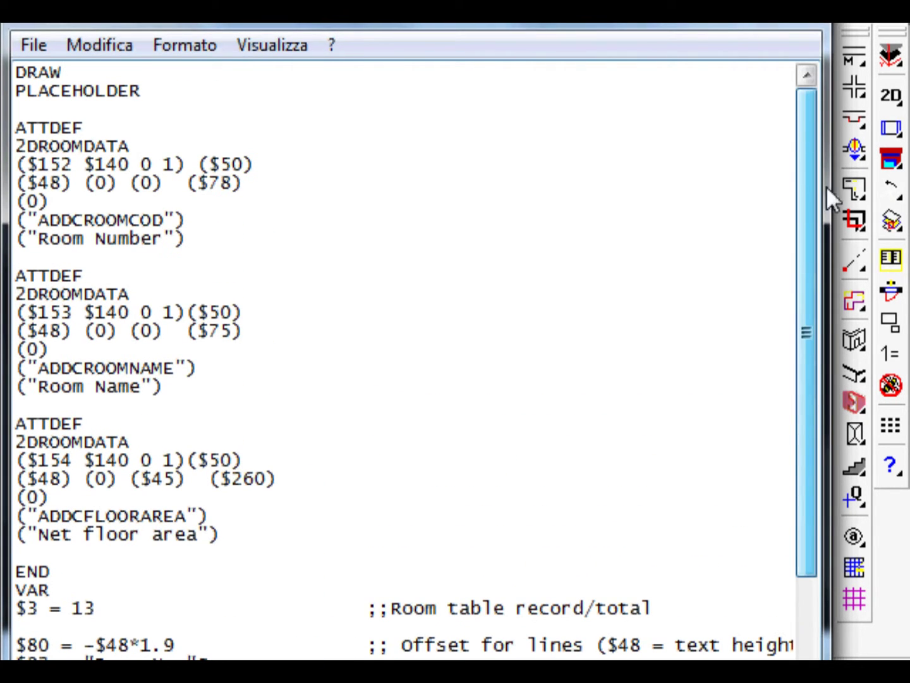
Step: Examine the record script's first ATTDEF block, which defines the room number attribute, and its parameter lines
left_click_drag(16, 125, 16, 277)
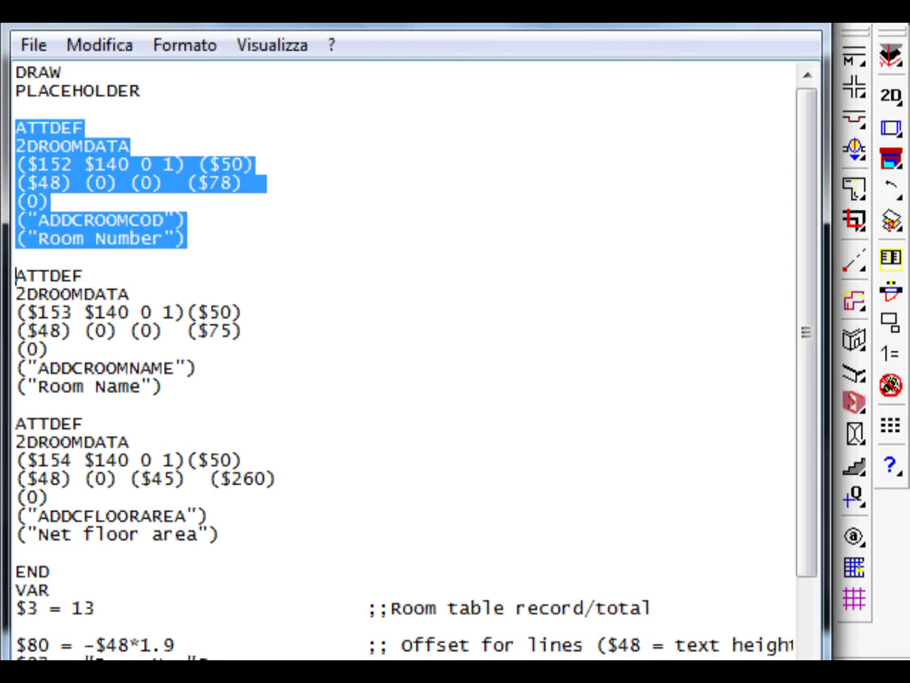
left_click(94, 129)
left_click_drag(95, 128, 7, 127)
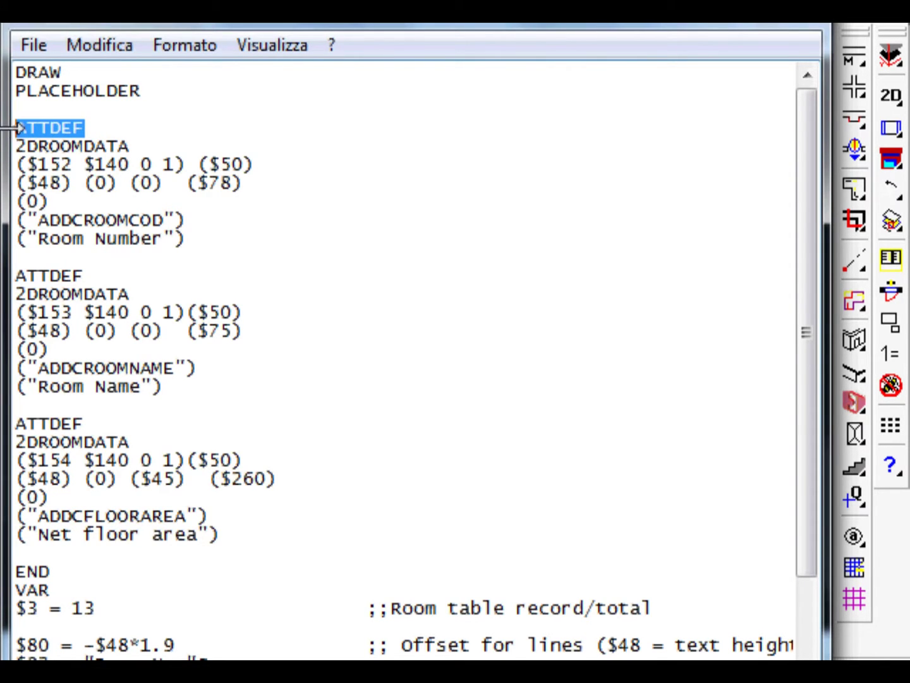
left_click(94, 183)
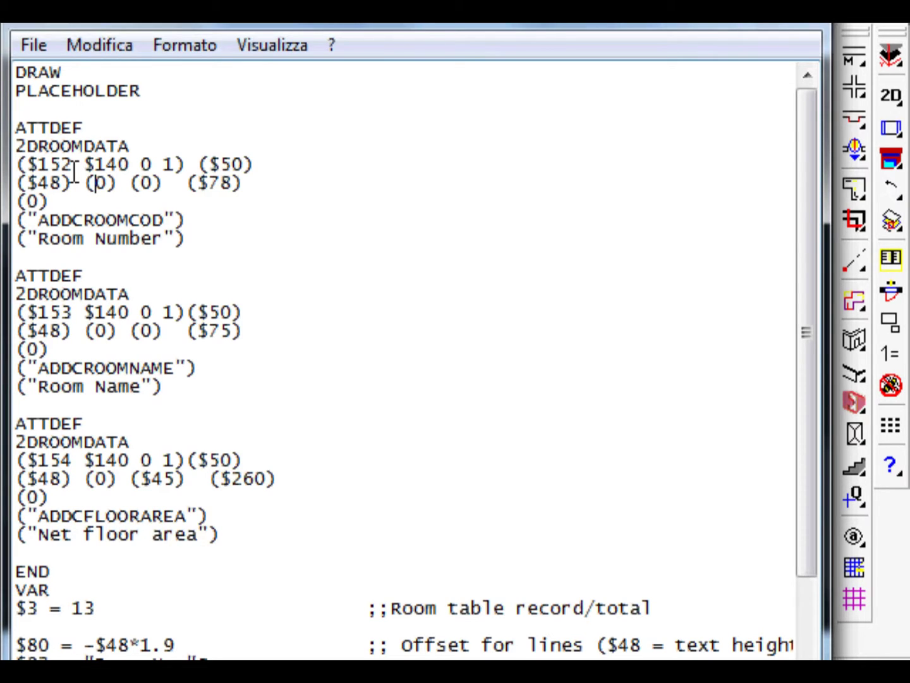
Step: Examine the $140 coordinate in the room name attribute and its definition line in the VAR section
left_click_drag(130, 312, 84, 313)
left_click_drag(807, 183, 796, 384)
left_click_drag(796, 427, 795, 430)
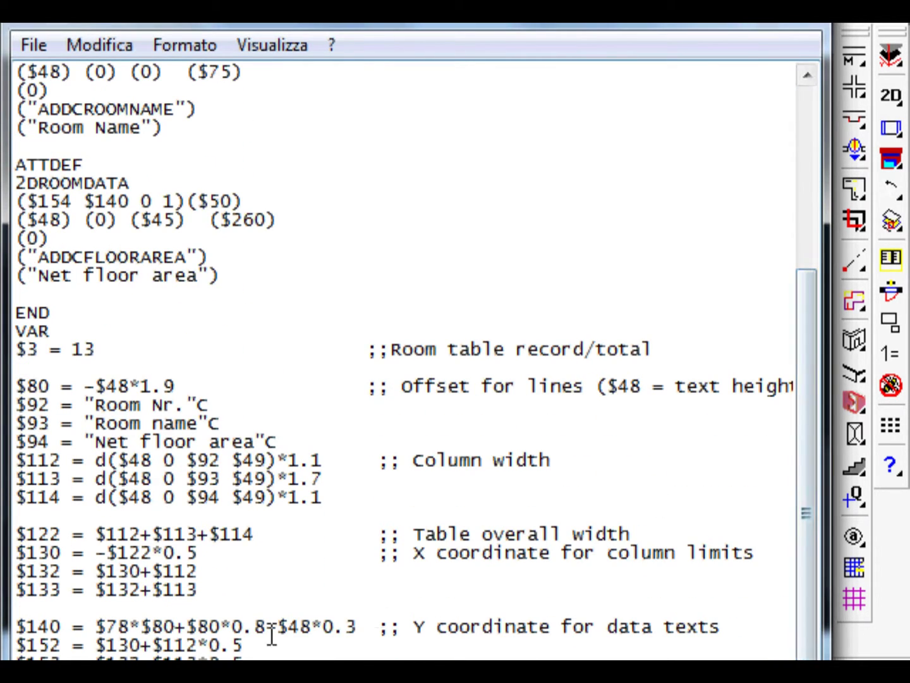
left_click_drag(17, 627, 734, 619)
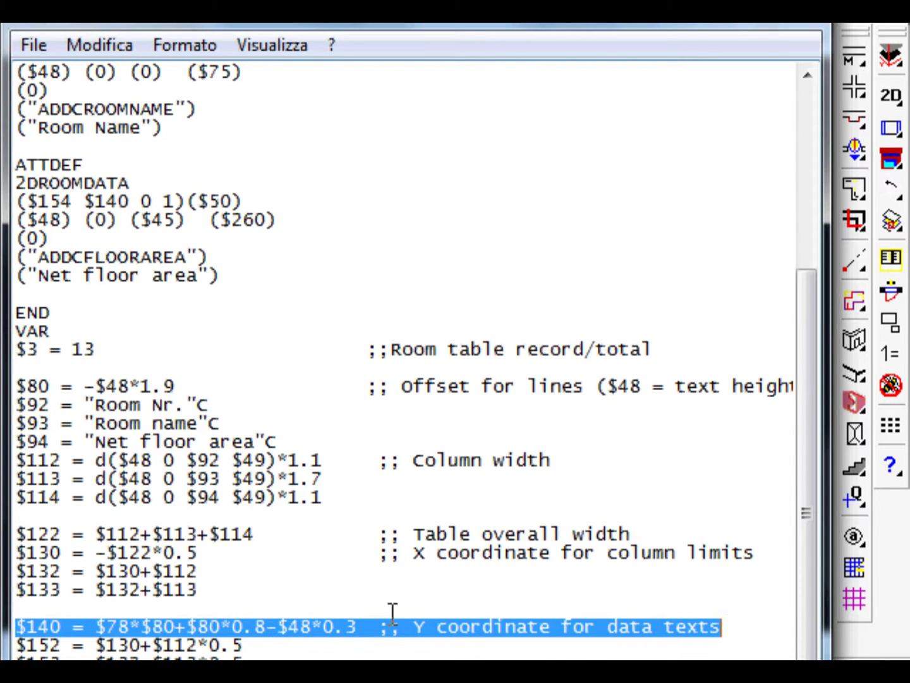
Step: Examine the $78 variable in the $140 definition and the matching room number value in the room data dialog
left_click(130, 624)
left_click_drag(99, 625, 131, 626)
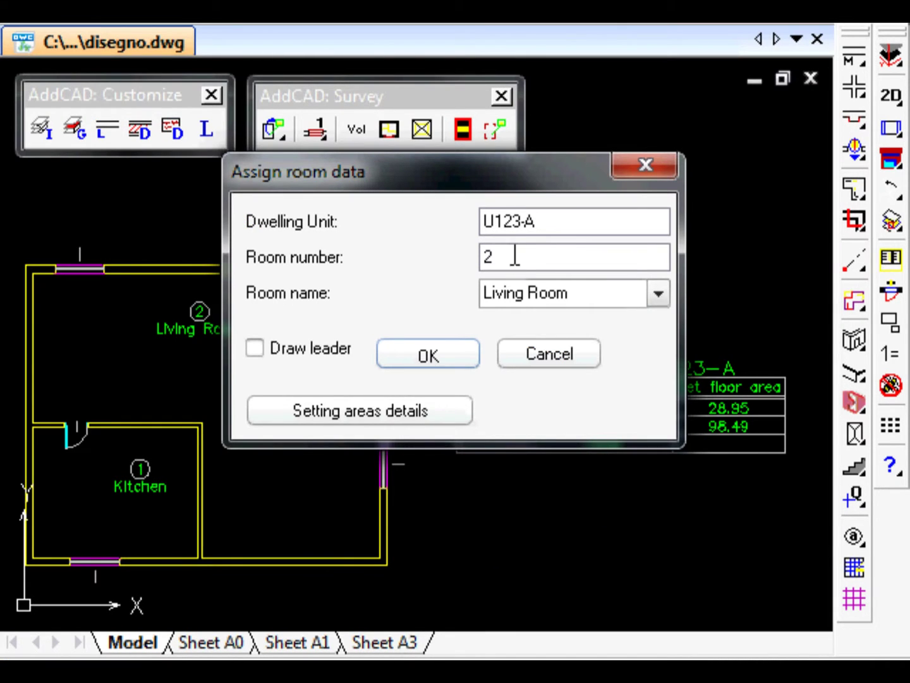
left_click_drag(515, 256, 475, 253)
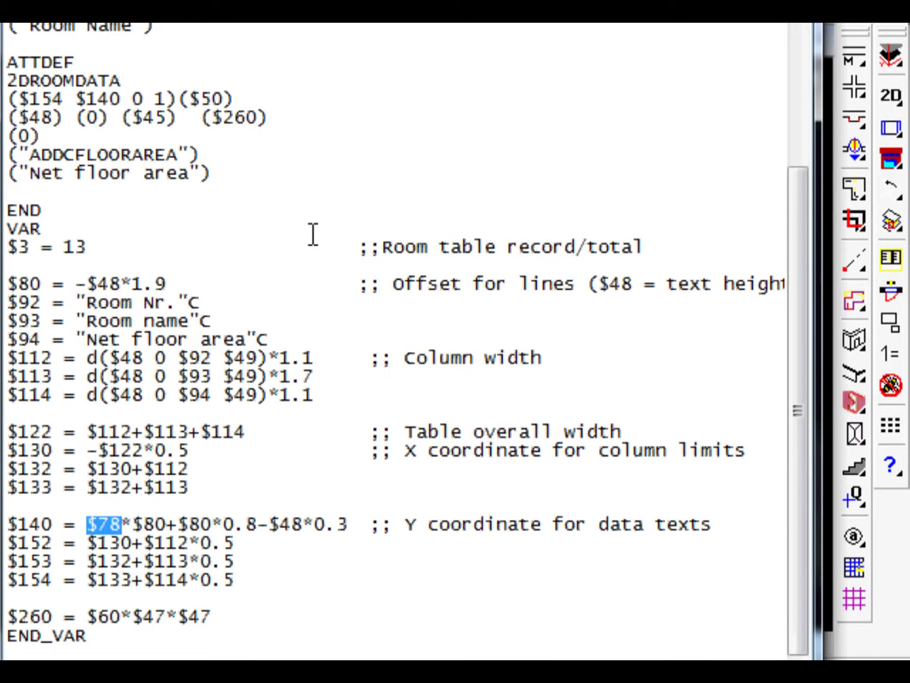
Step: Examine the floor area attribute's parameter line, the $260 definition and the units ratio setting in the quantities survey options
left_click_drag(288, 117, 94, 126)
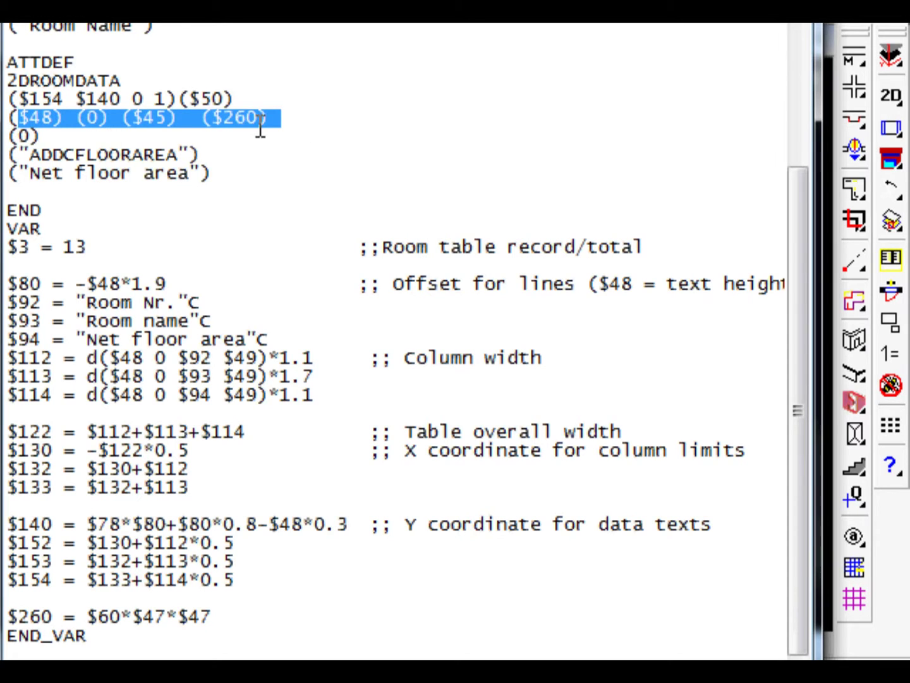
left_click(260, 122)
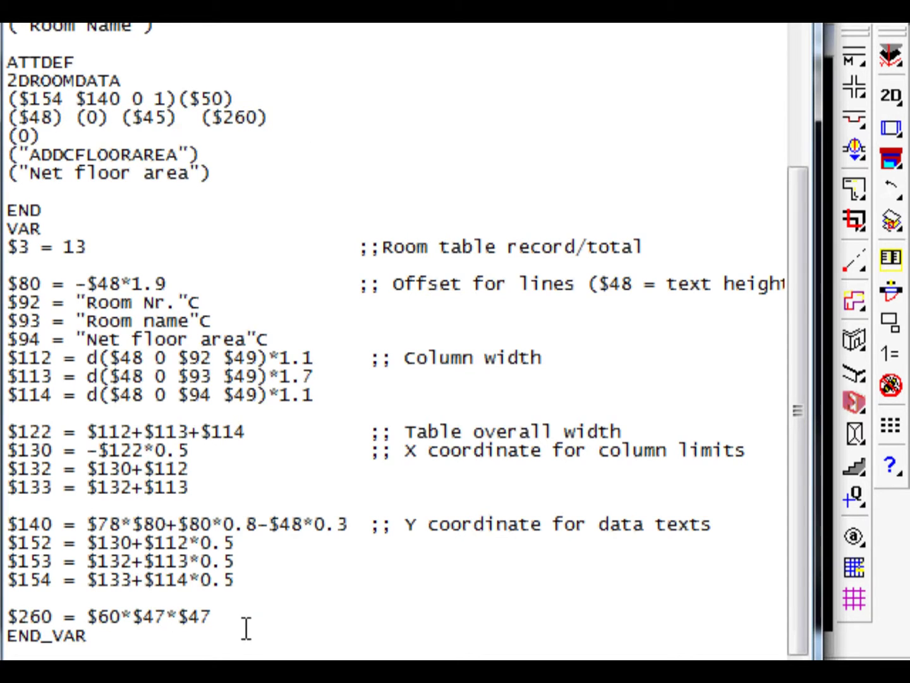
left_click_drag(218, 617, 12, 623)
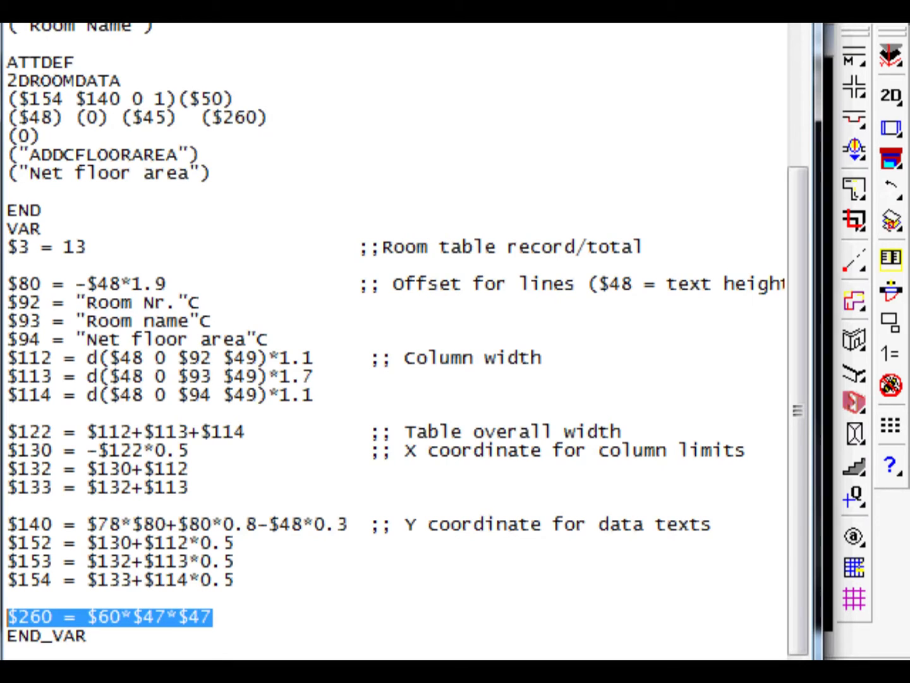
left_click_drag(86, 616, 215, 617)
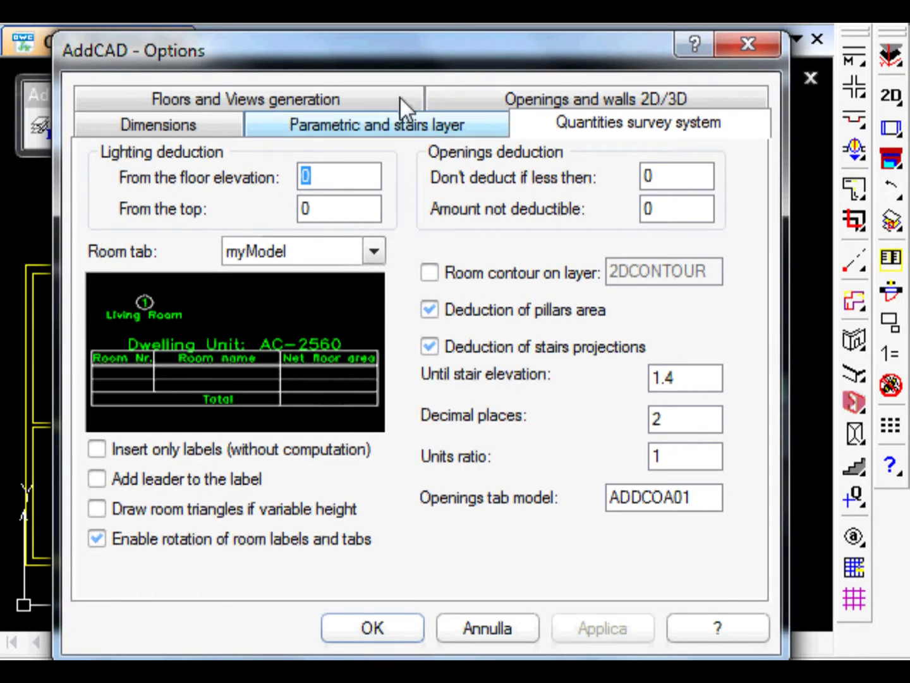
left_click_drag(676, 457, 621, 457)
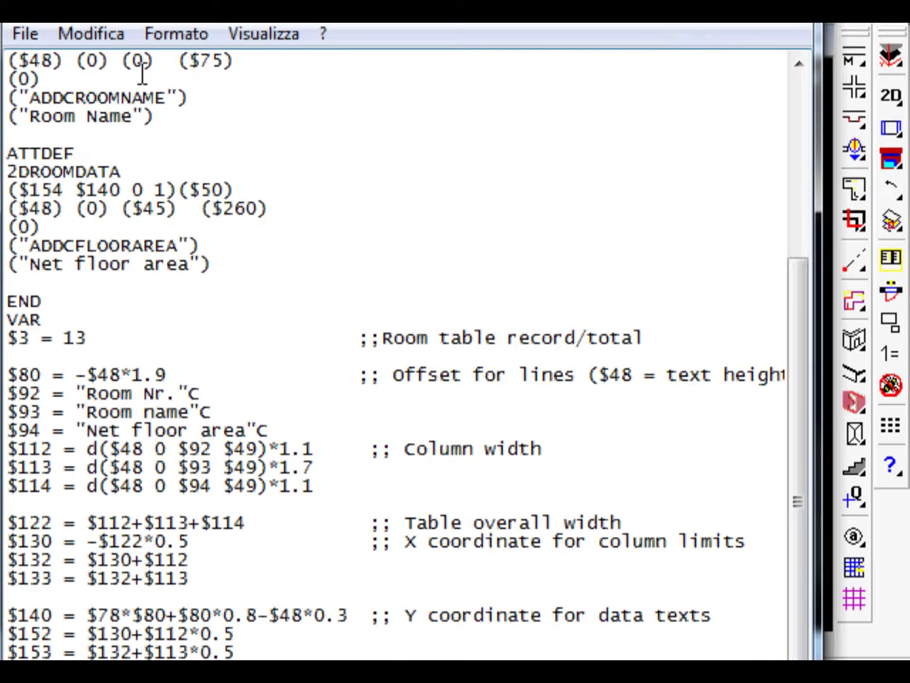
Step: Save the record script as myRec.txt in the AddCAD TAB folder
left_click(20, 33)
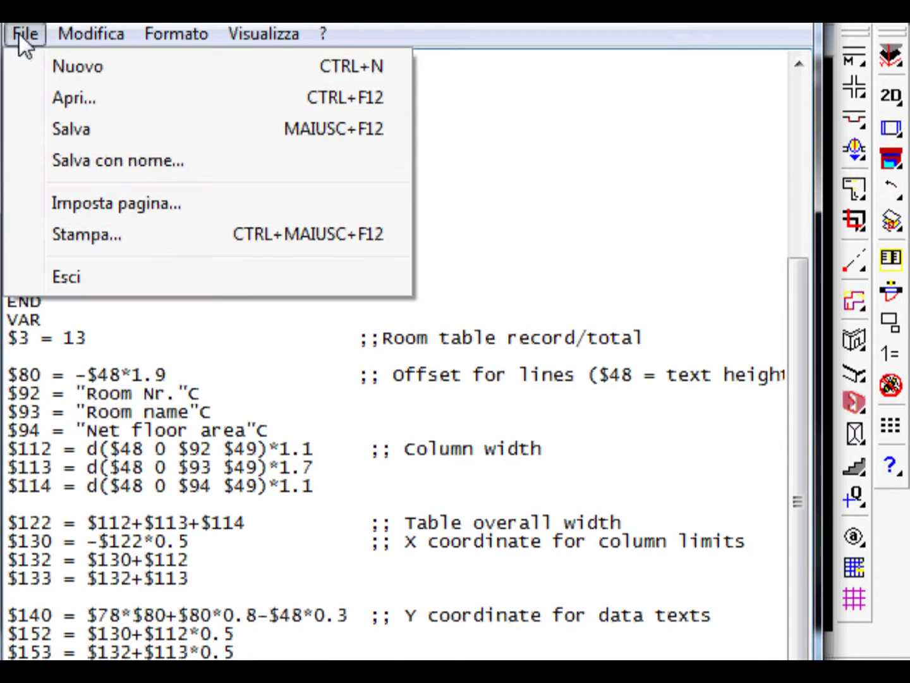
left_click(110, 162)
left_click(254, 584)
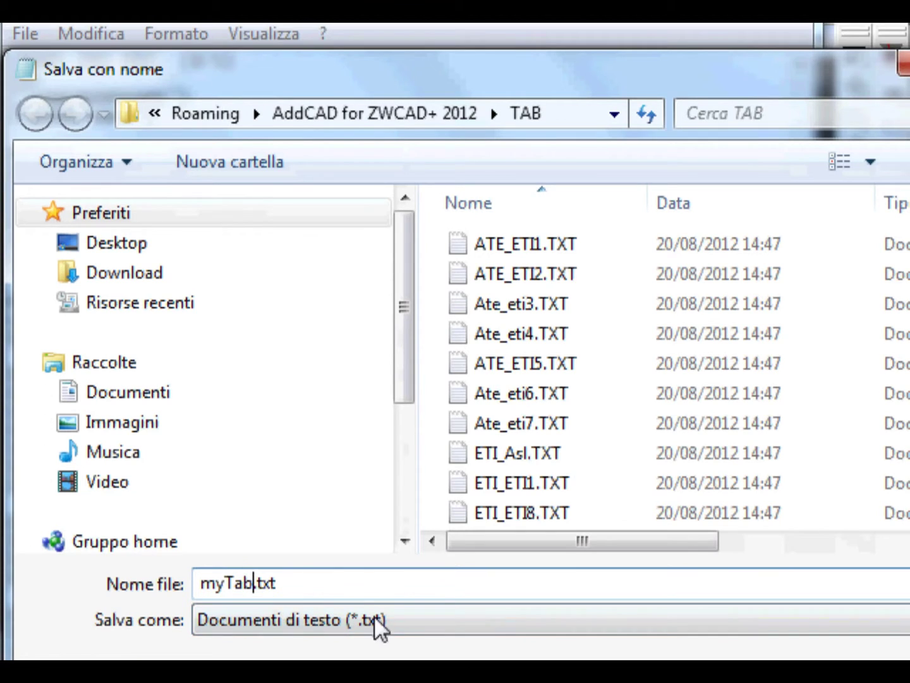
key("BackSpace")
key("BackSpace")
key("BackSpace")
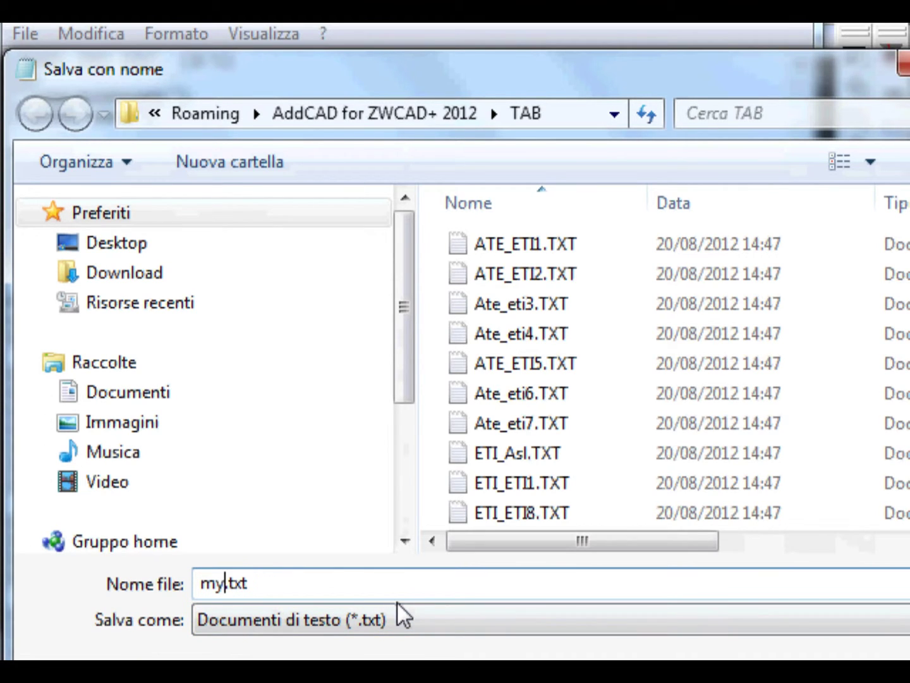
type("Rec")
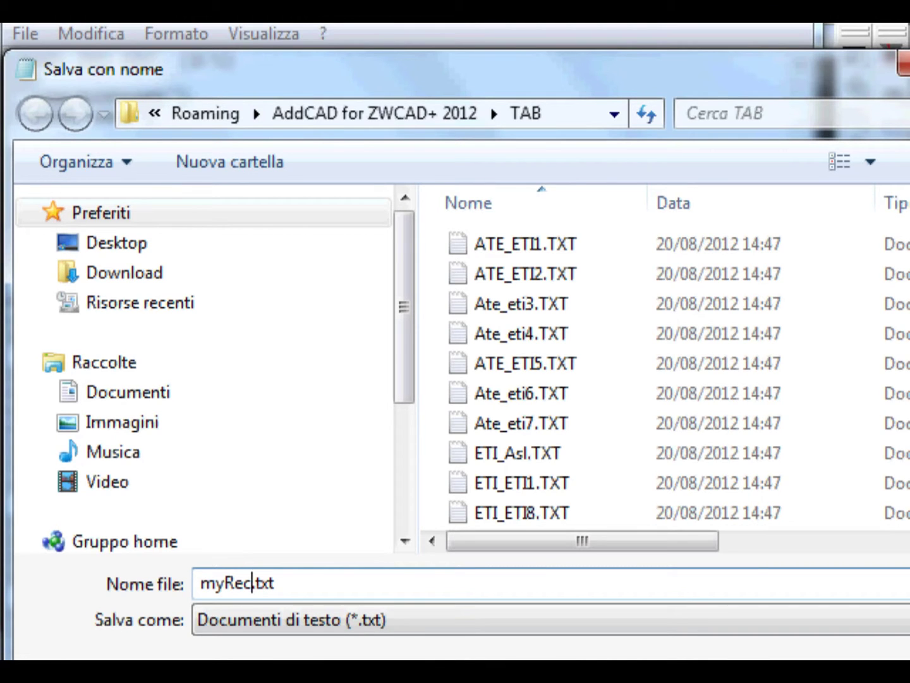
key("Return")
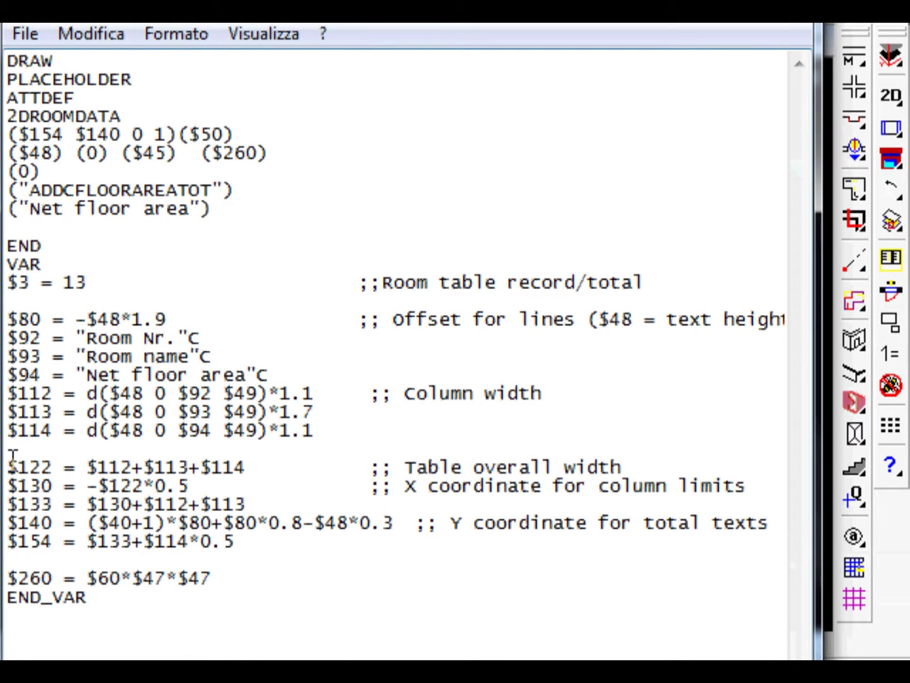
Step: Examine the total script's coordinate variables from $122 to $154, and where $140 is used in the ATTDEF block
left_click_drag(9, 465, 770, 526)
key("shift+Down")
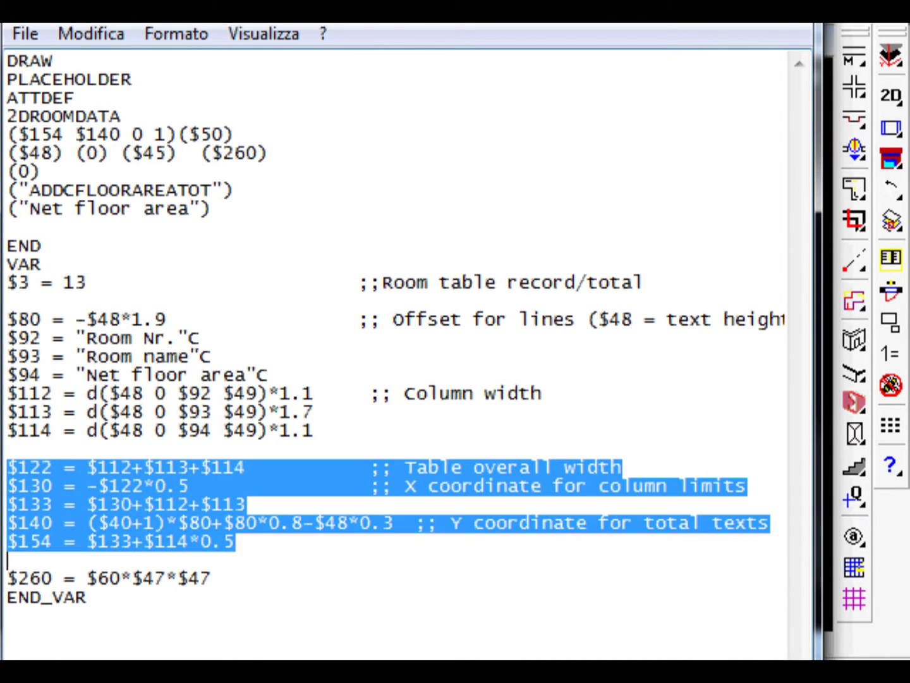
left_click(123, 525)
left_click_drag(7, 523, 55, 523)
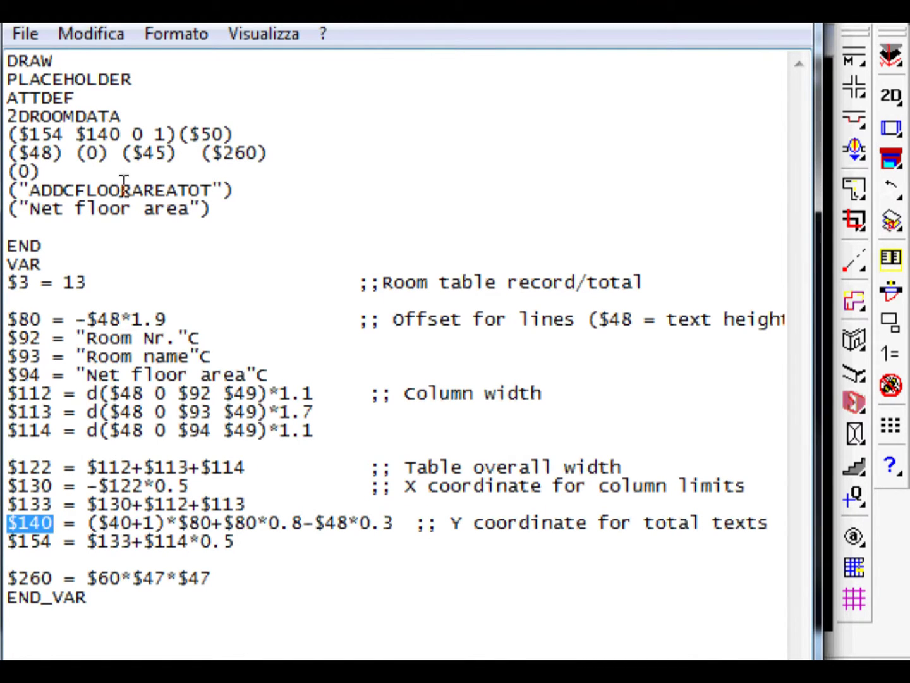
left_click(108, 135)
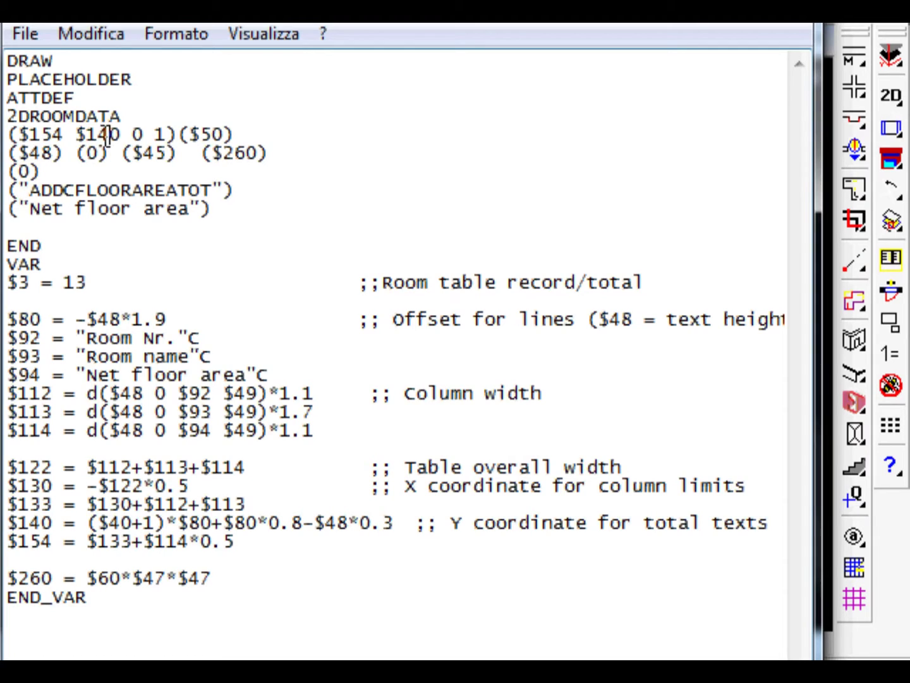
Step: Examine the $154 coordinate in the total script's ATTDEF block, its definition line and the $260 definition
left_click_drag(77, 135, 8, 136)
left_click_drag(55, 542, 8, 541)
left_click(54, 594)
left_click_drag(213, 578, 7, 576)
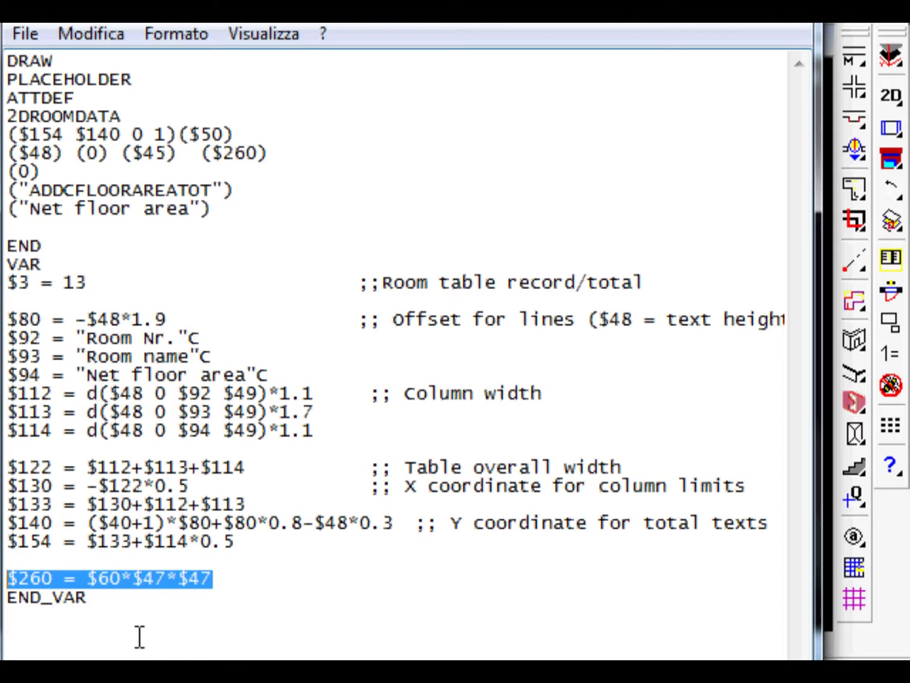
left_click(134, 612)
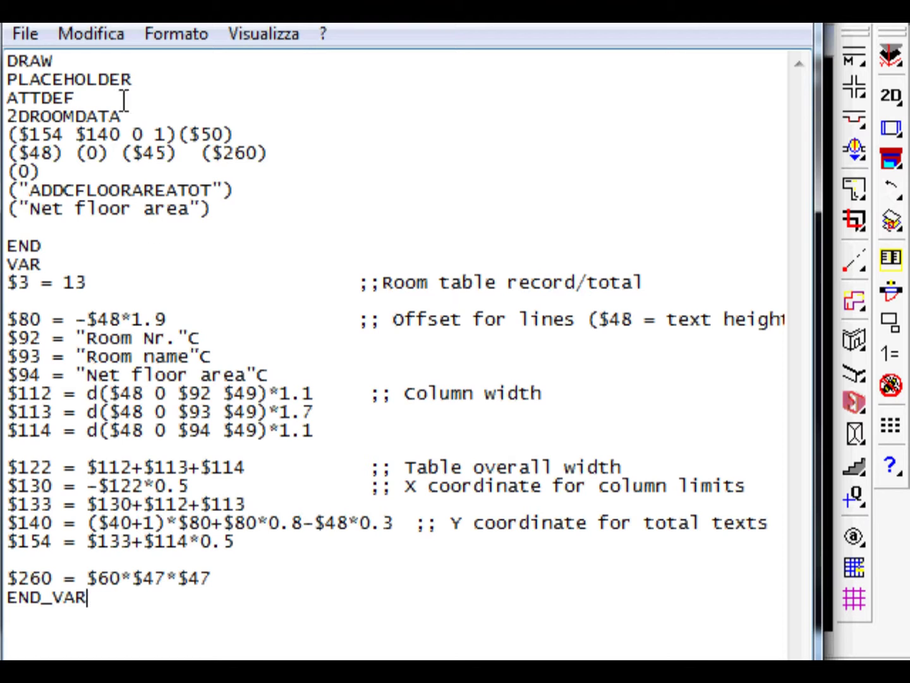
Step: Save the total script as myTot.txt in the AddCAD TAB folder
left_click(19, 31)
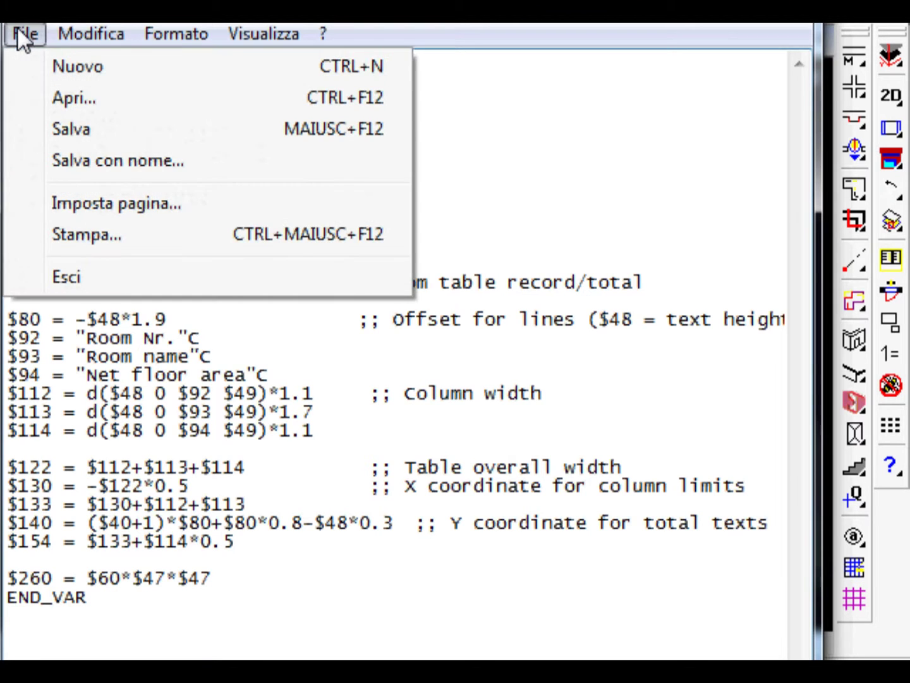
left_click(101, 163)
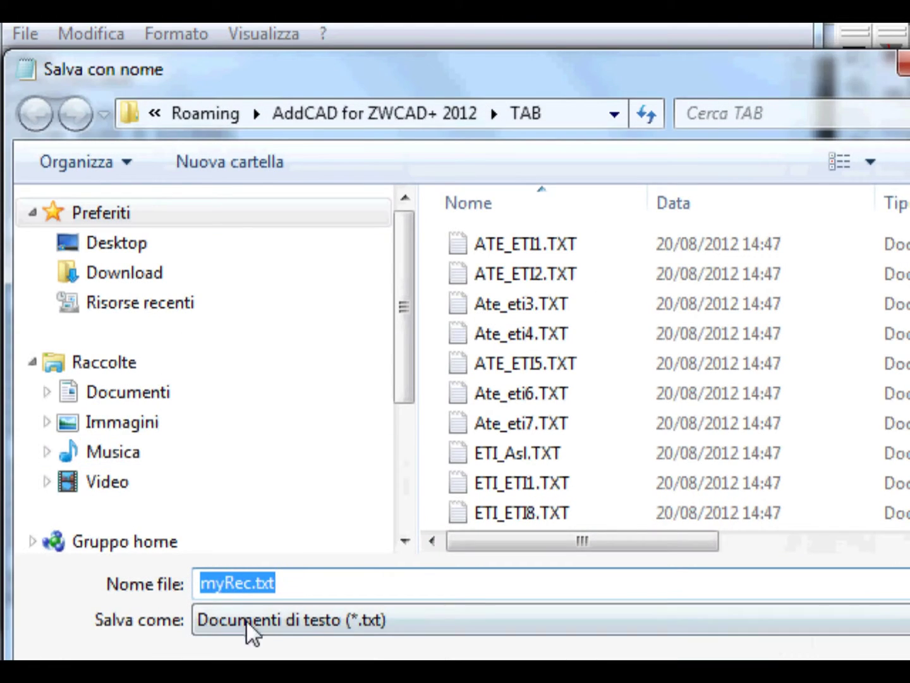
left_click_drag(245, 581, 253, 581)
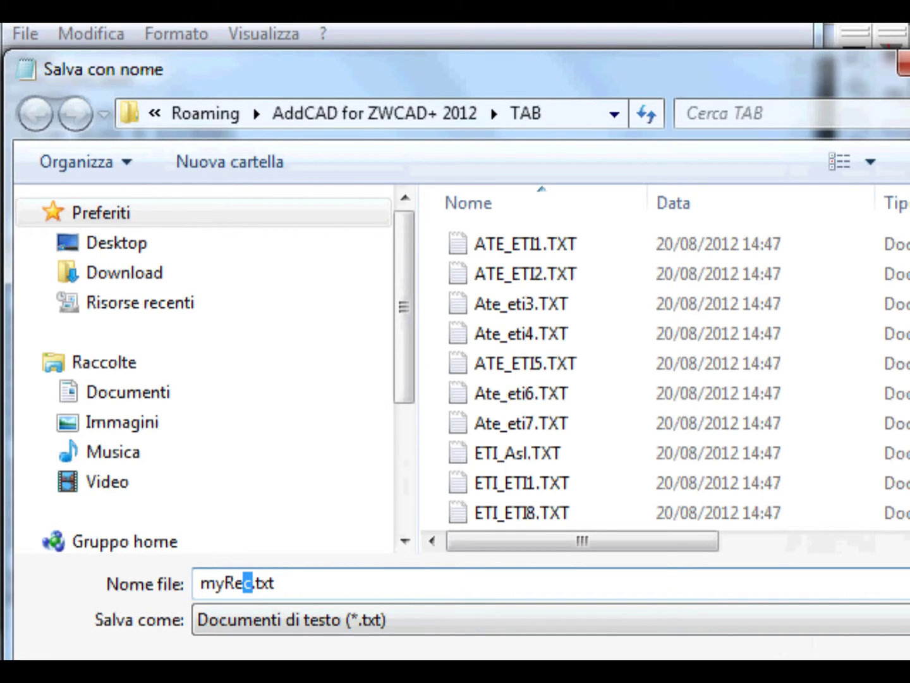
key("BackSpace")
key("BackSpace")
key("BackSpace")
type("Tot")
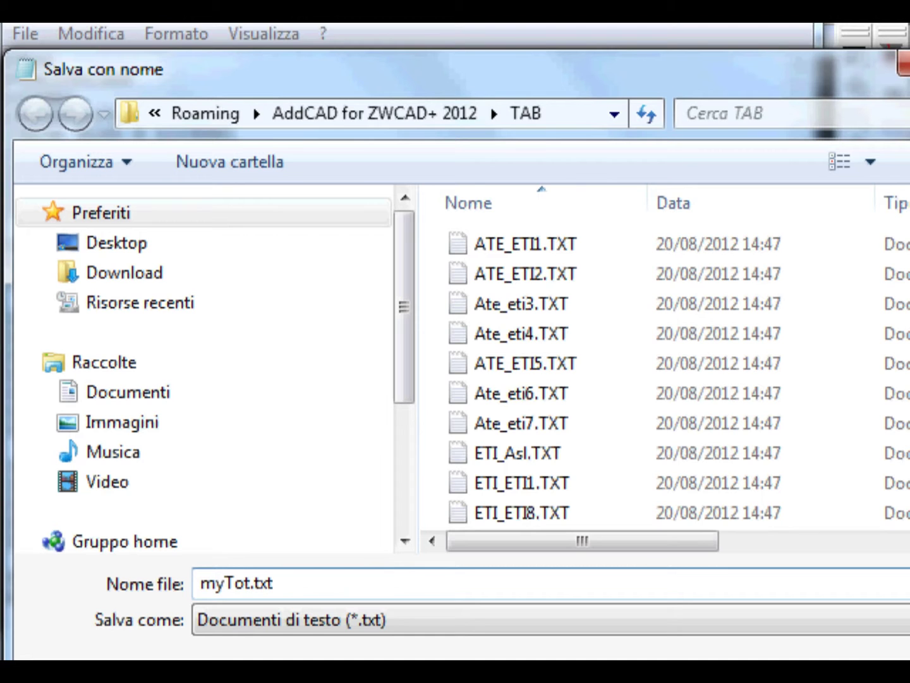
key("Return")
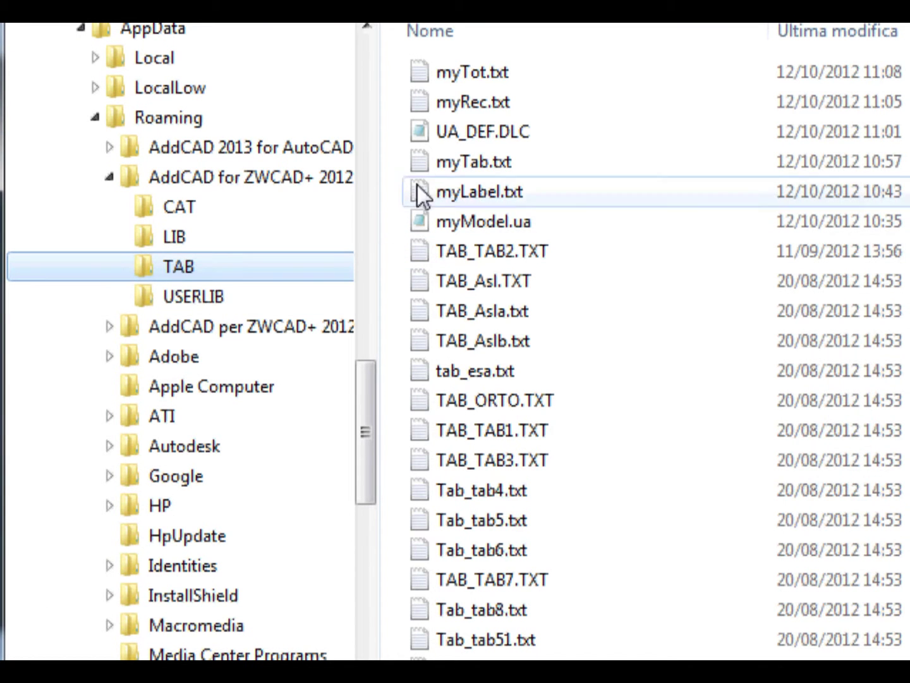
Step: Copy the ATT_TAB1 room label as MYMODEL in the drawing program and remove its $70 room height field
double_click(462, 129)
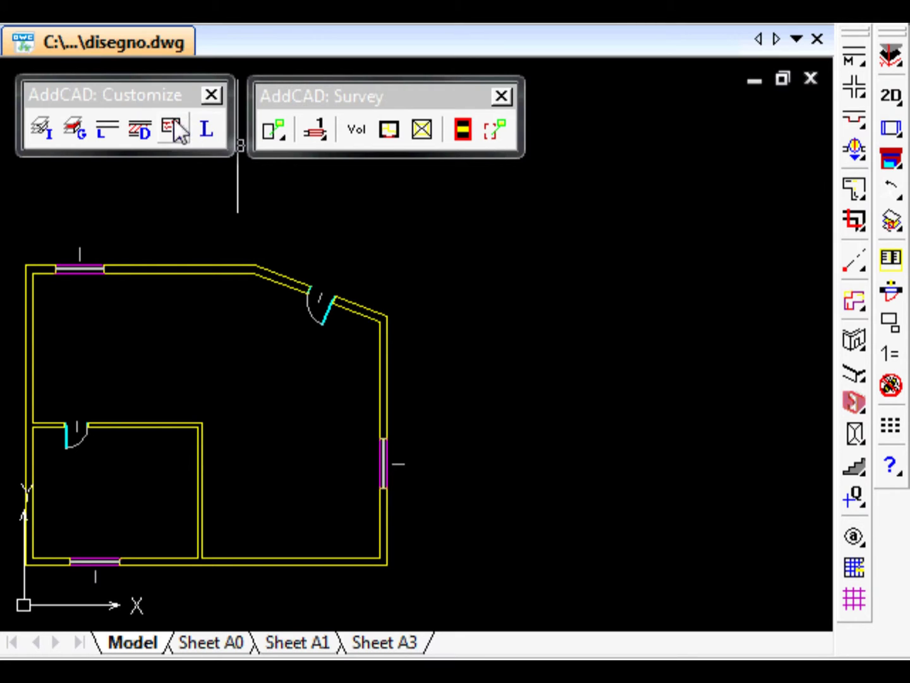
left_click(174, 128)
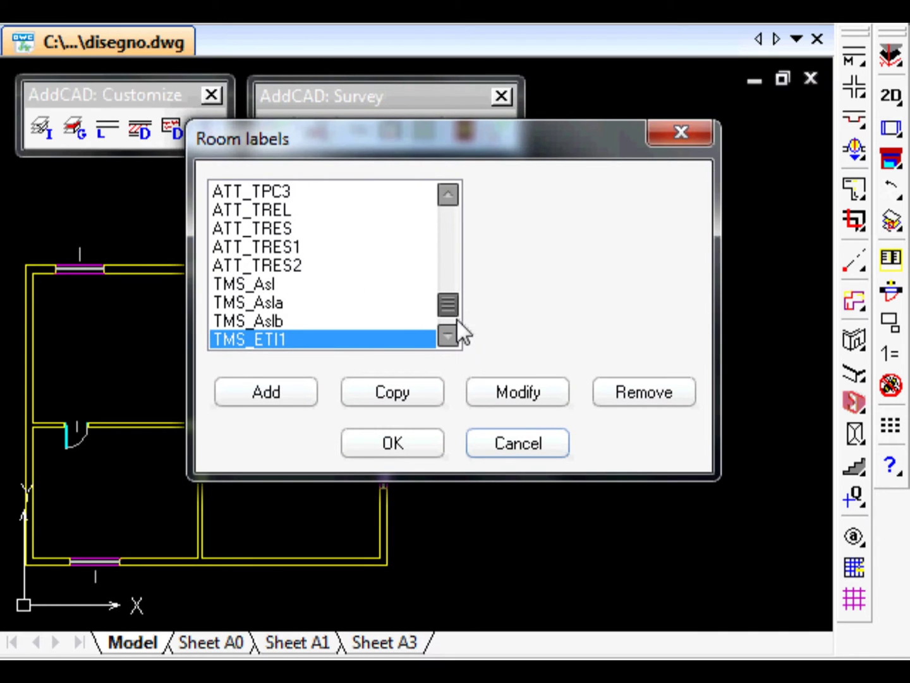
left_click_drag(450, 305, 454, 247)
left_click(279, 247)
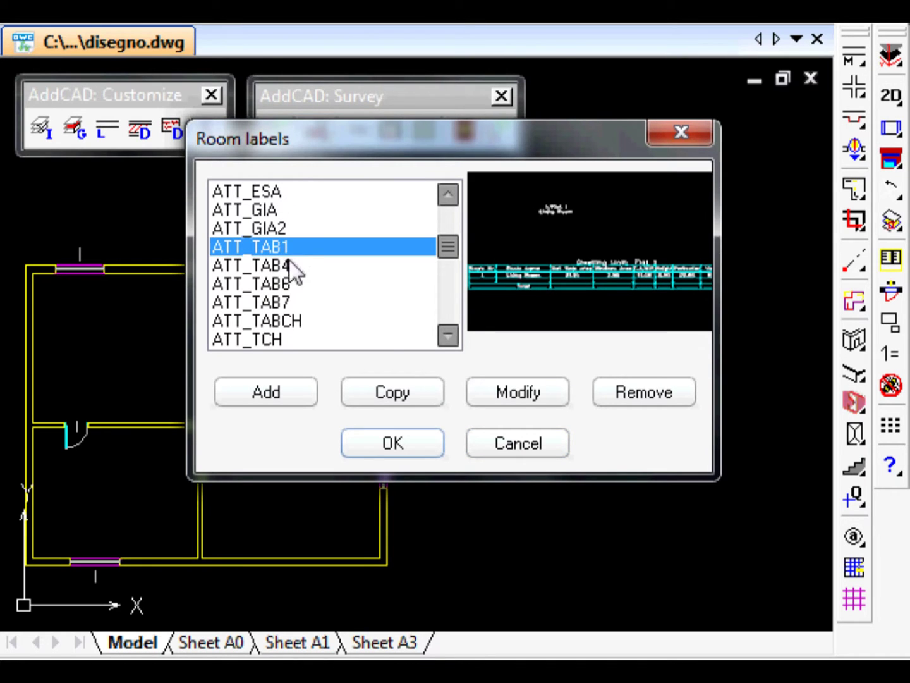
left_click(406, 393)
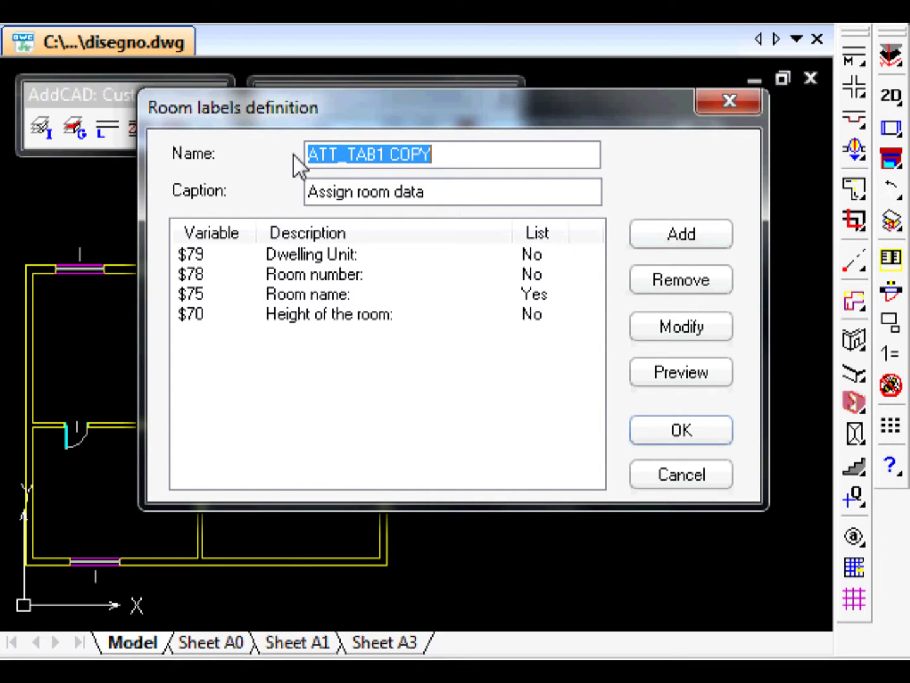
left_click_drag(436, 152, 268, 134)
type("MYM")
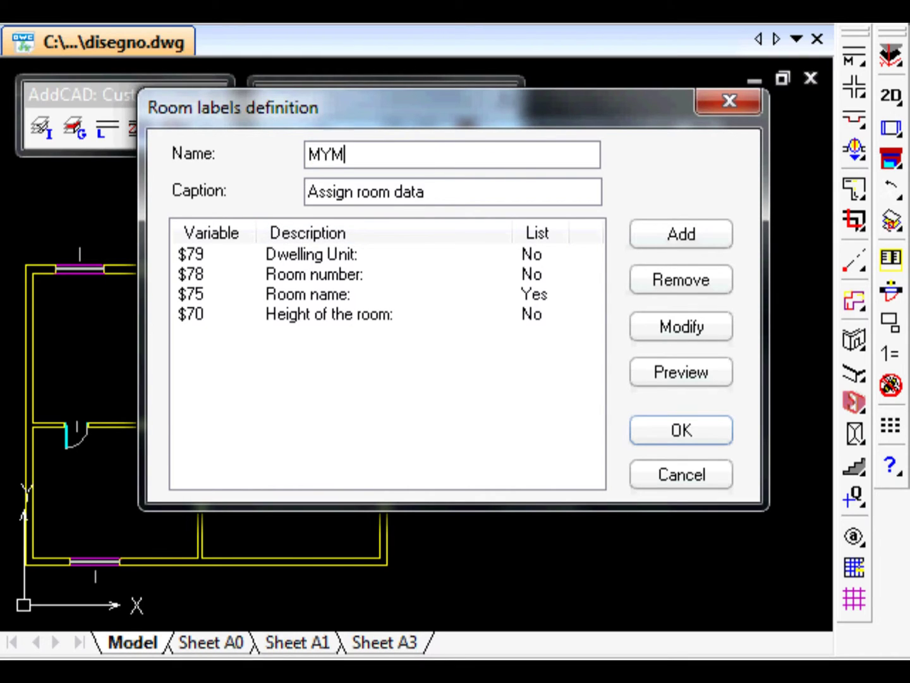
type("ODEL")
left_click(693, 279)
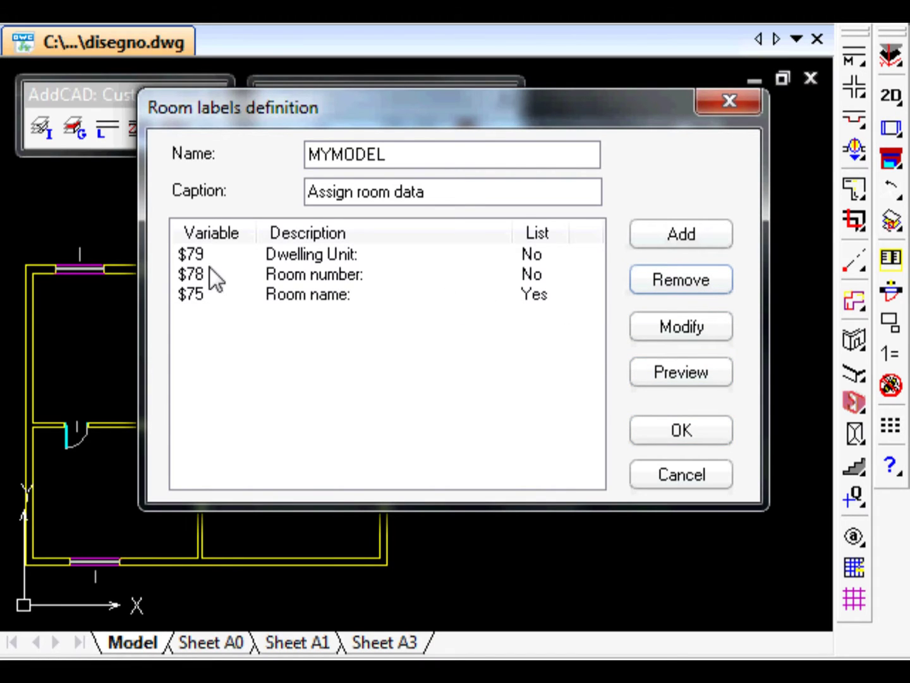
Step: Review the list of names in MYMODEL's $75 room name field and save the room label definition
left_click(190, 295)
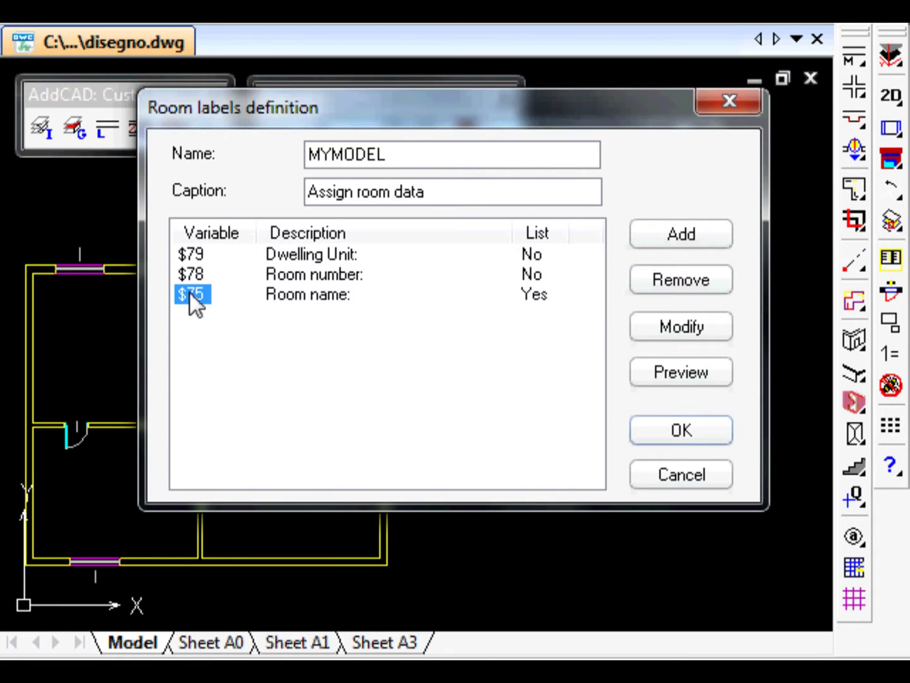
left_click(711, 332)
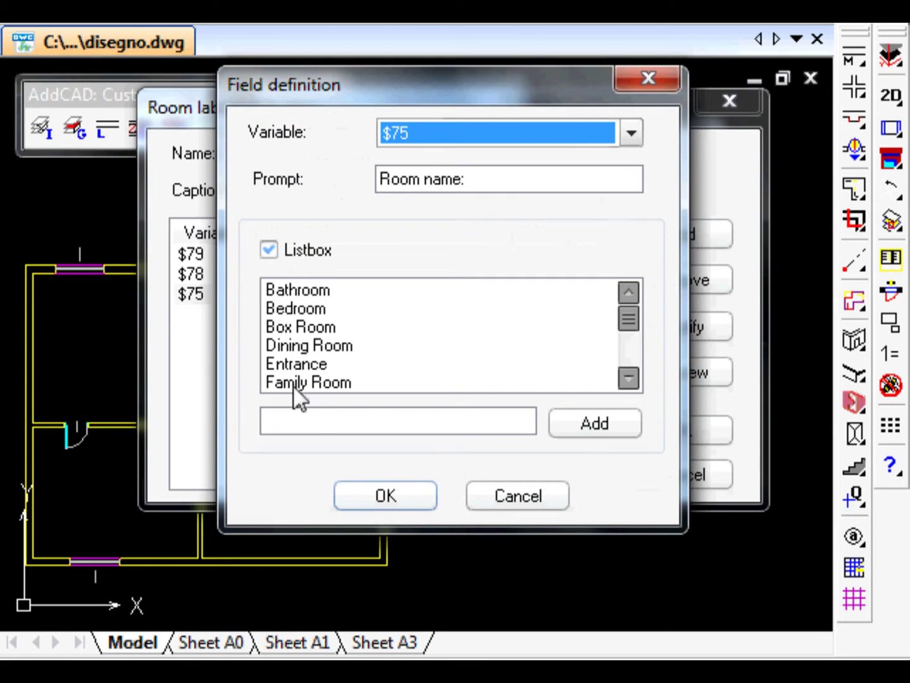
left_click(408, 490)
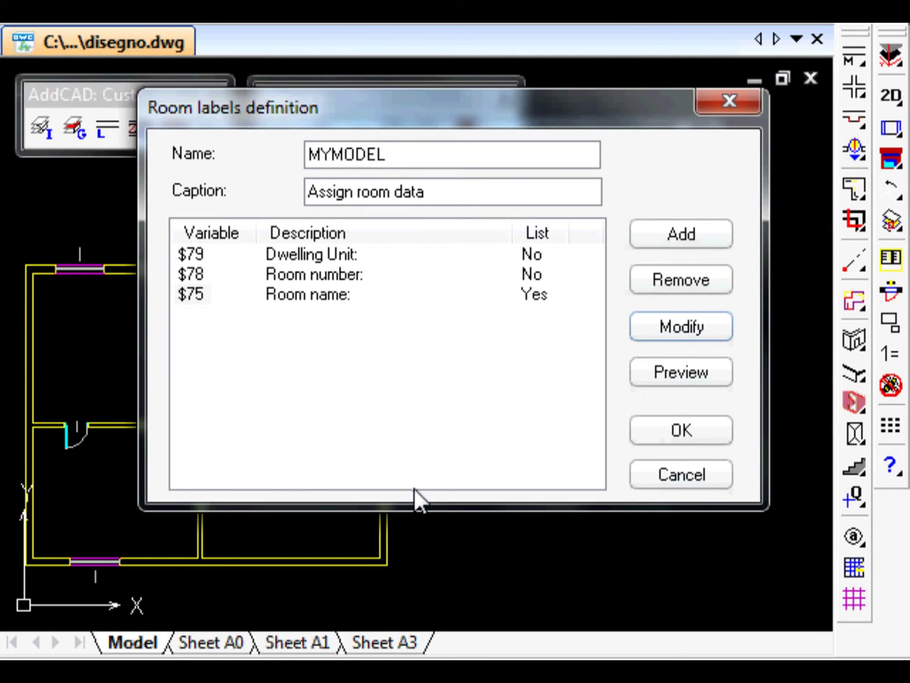
left_click(691, 429)
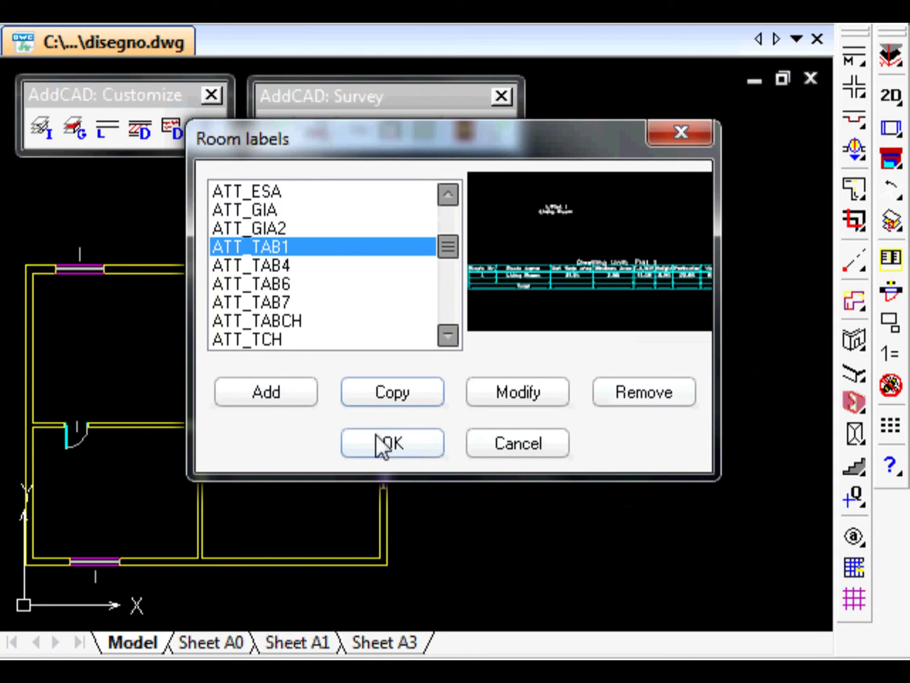
left_click(401, 443)
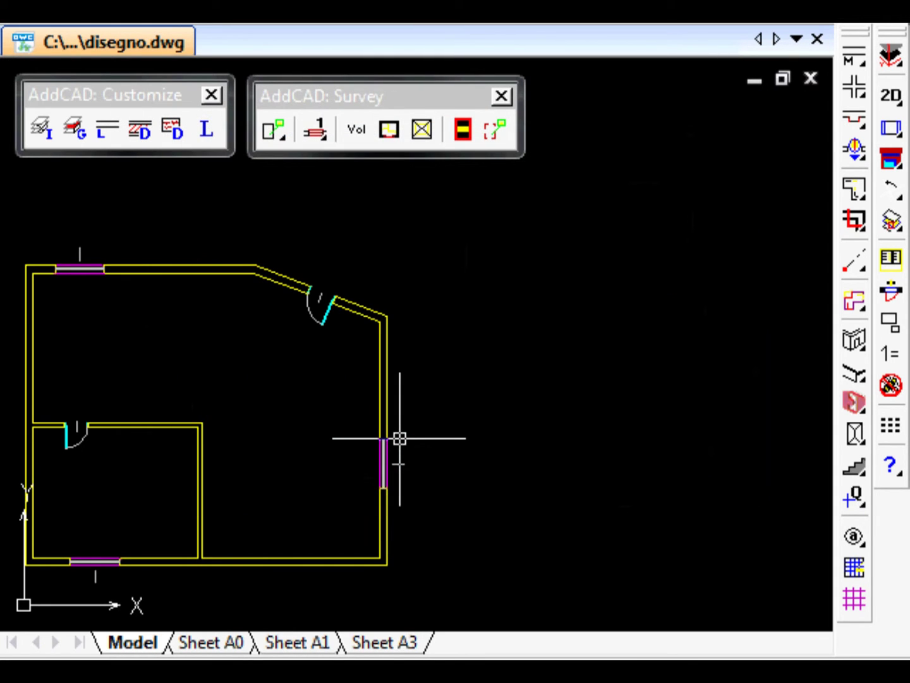
Step: Check the room tab model set in the quantities survey options and leave them without changes
left_click(892, 260)
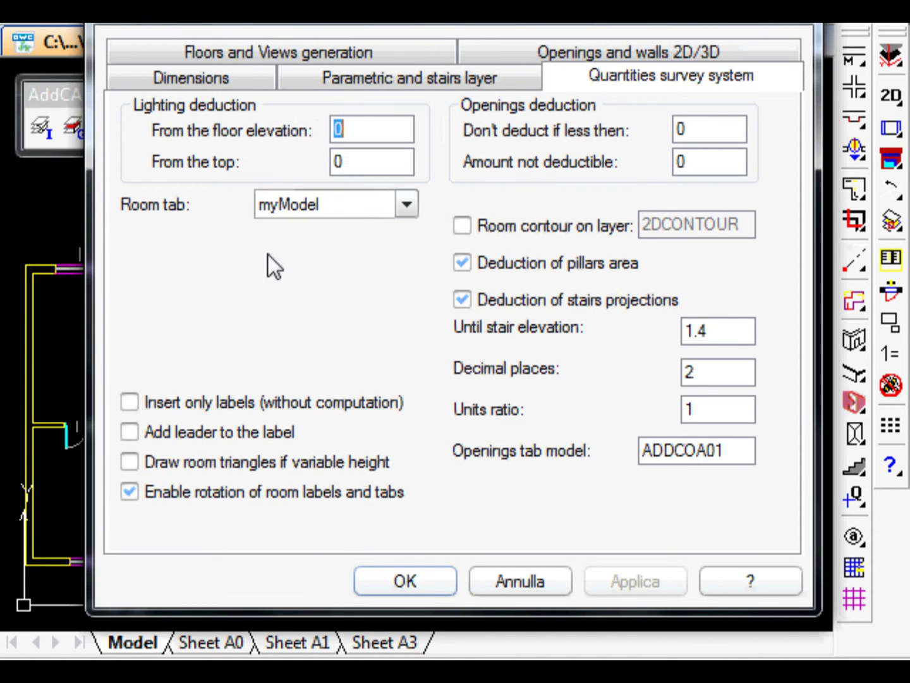
left_click(536, 581)
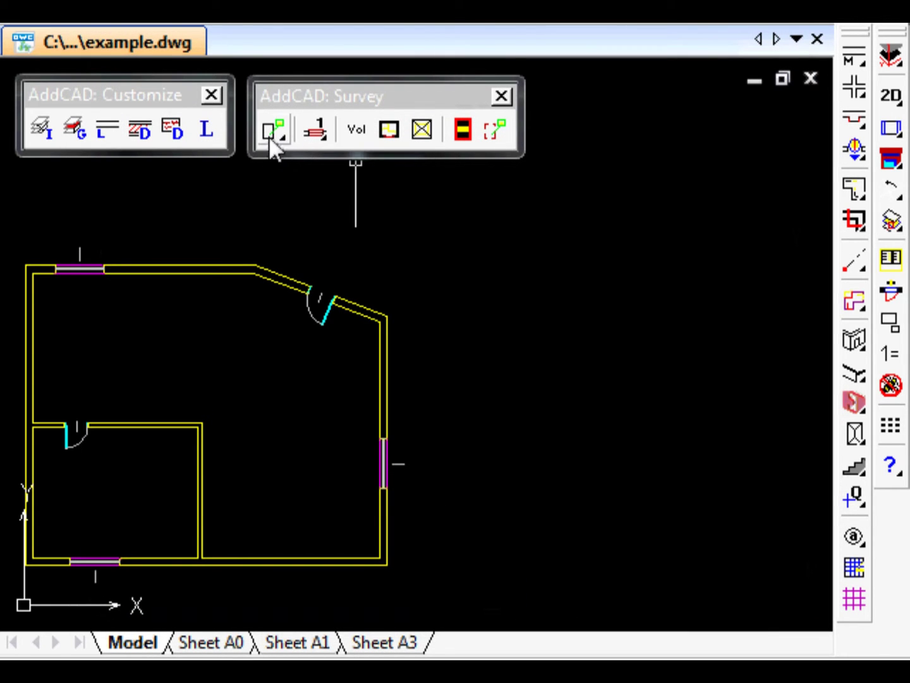
Step: Check the preview in the room table's parameter dialog and cancel the insertion
left_click(273, 132)
left_click(426, 355)
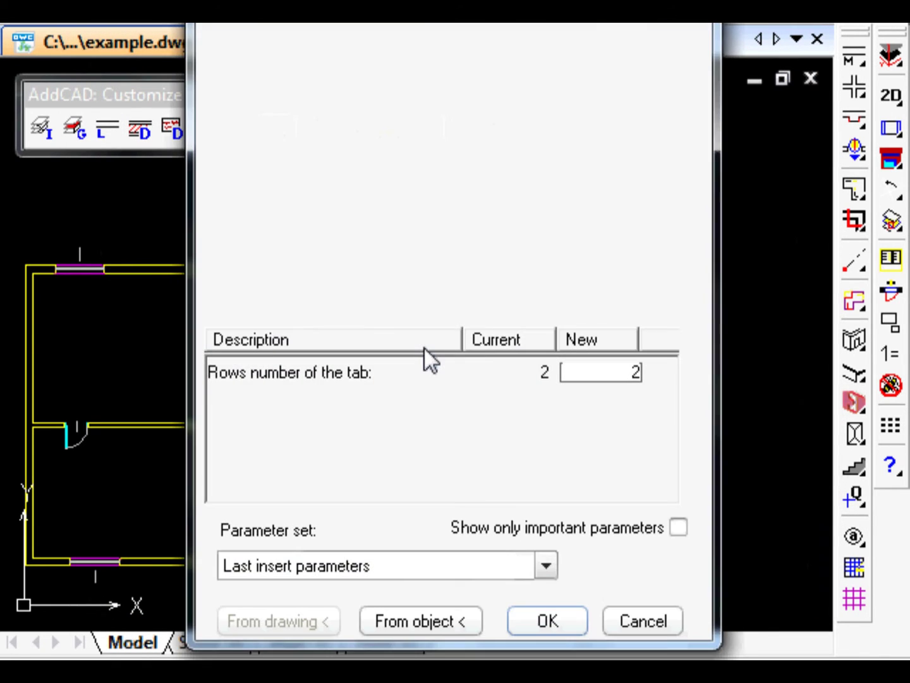
key("Escape")
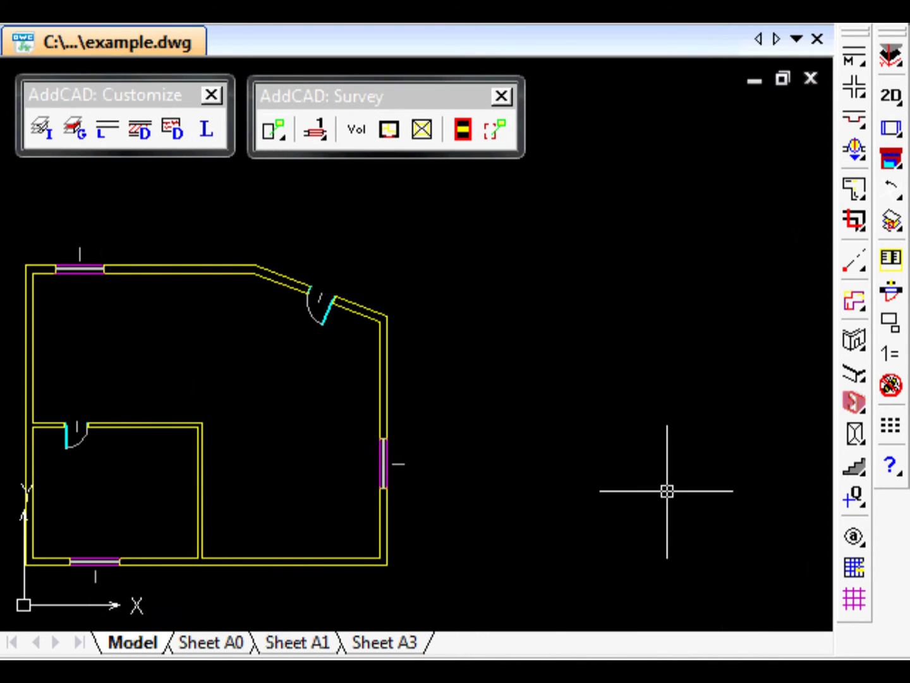
Step: On Sheet A3 of deftab.dwg, frame the room label with its table, and frame the table with its Rows number dimension
scroll(471, 519, "up", 2)
mouse_move(470, 516)
middle_mouse_down()
mouse_move(439, 496)
mouse_move(277, 492)
mouse_move(683, 490)
mouse_move(385, 498)
middle_mouse_up()
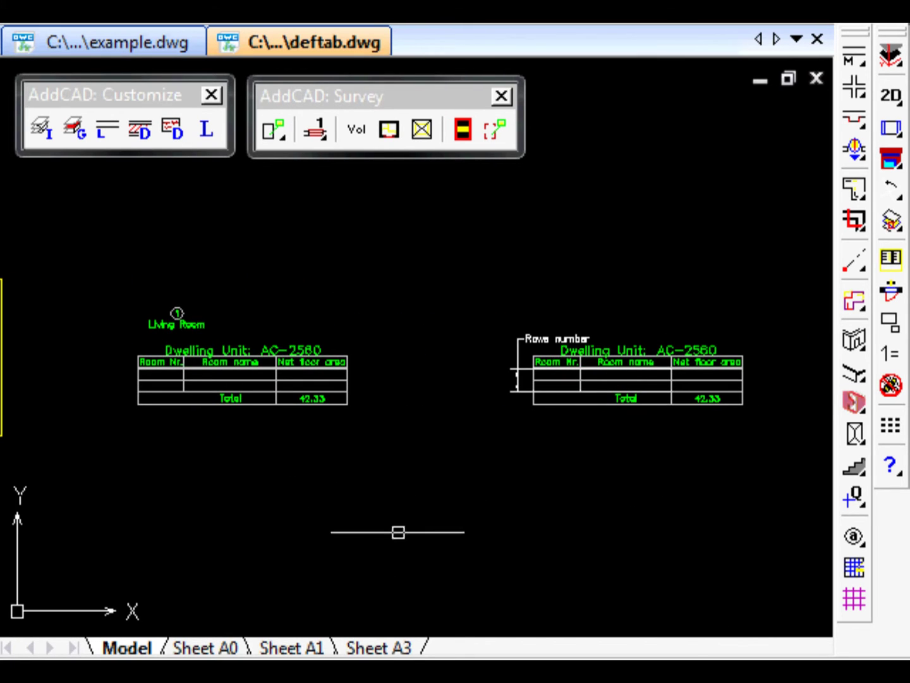
left_click(401, 646)
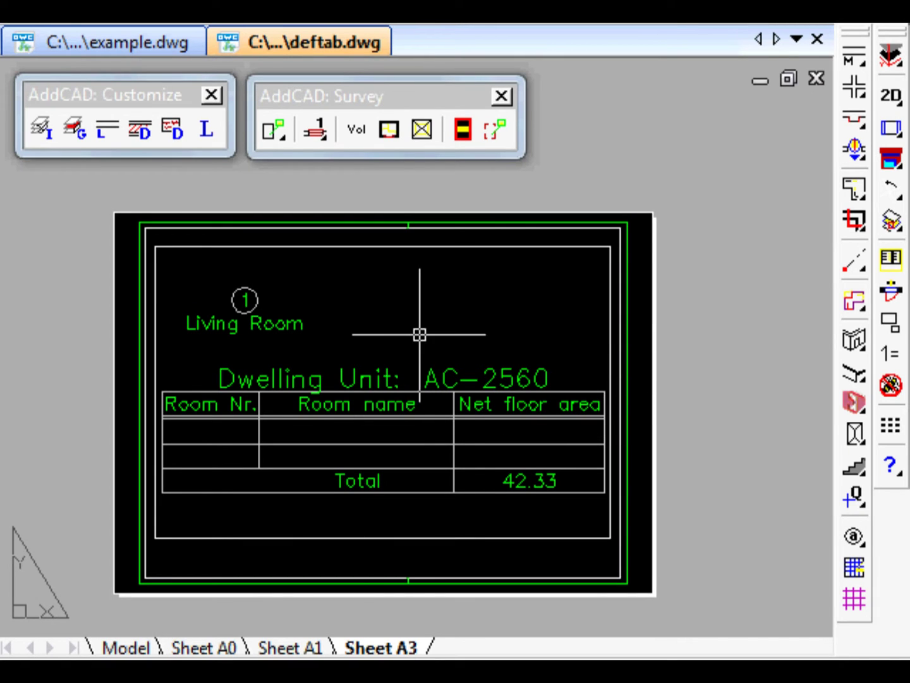
mouse_move(250, 335)
middle_mouse_down()
mouse_move(437, 351)
mouse_move(282, 299)
mouse_move(288, 321)
mouse_move(492, 325)
mouse_move(382, 325)
mouse_move(210, 304)
middle_mouse_up()
scroll(311, 317, "down", 4)
middle_click_drag(401, 333, 251, 344)
scroll(337, 351, "up", 3)
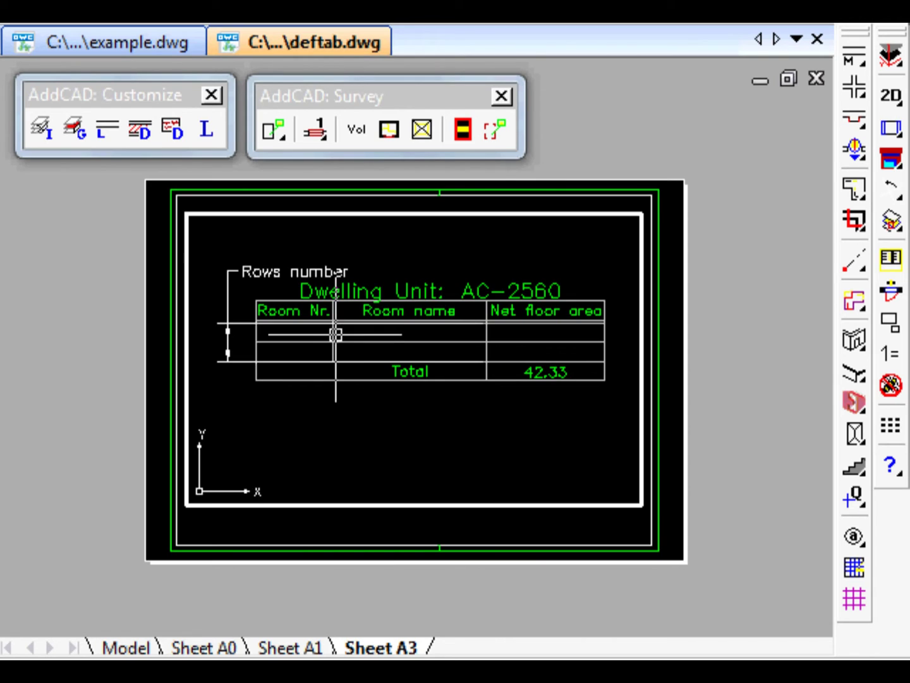
middle_click_drag(335, 331, 332, 378)
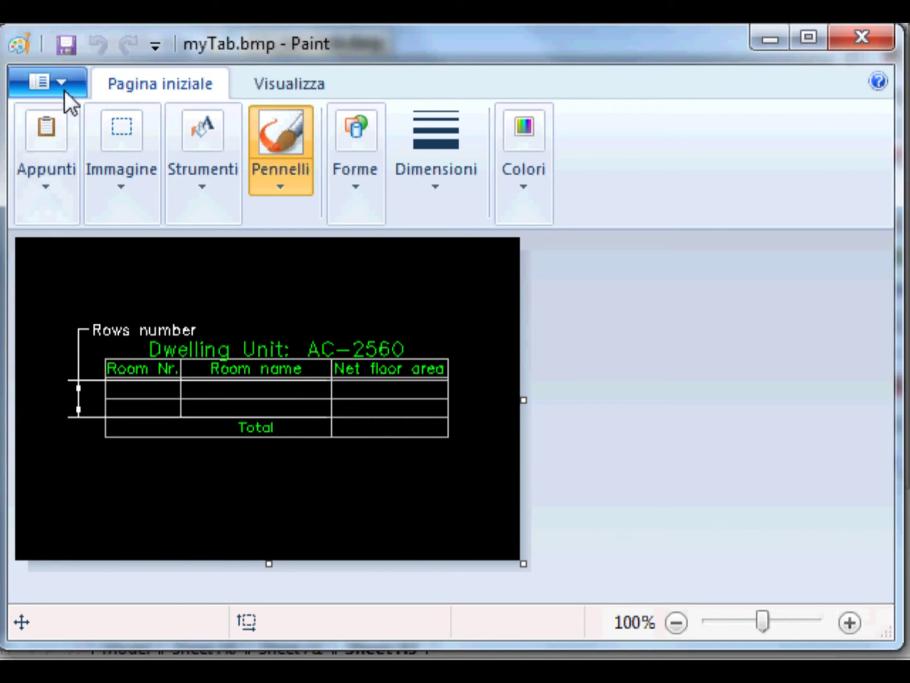
Step: Switch to Paint and save the table image with the Rows number dimension as myTab.bmp in the AddCAD TAB folder
left_click(65, 88)
mouse_move(311, 335)
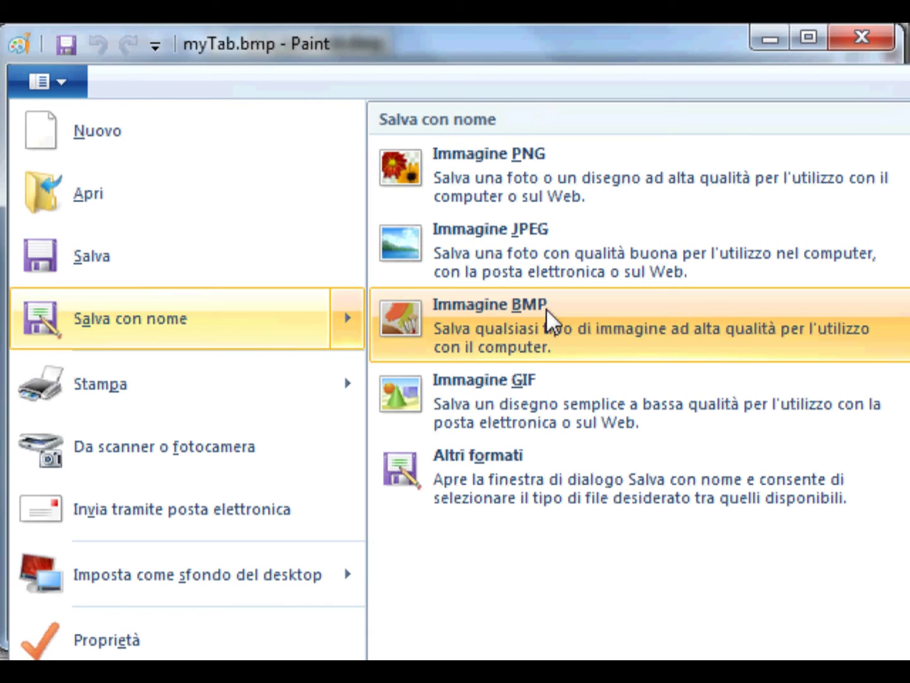
left_click(546, 309)
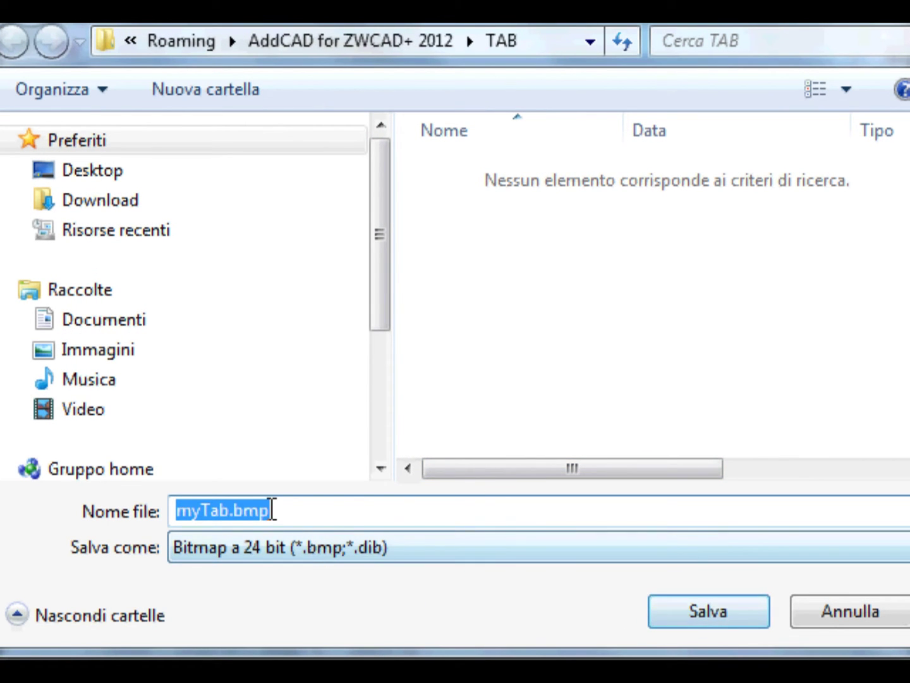
left_click(325, 514)
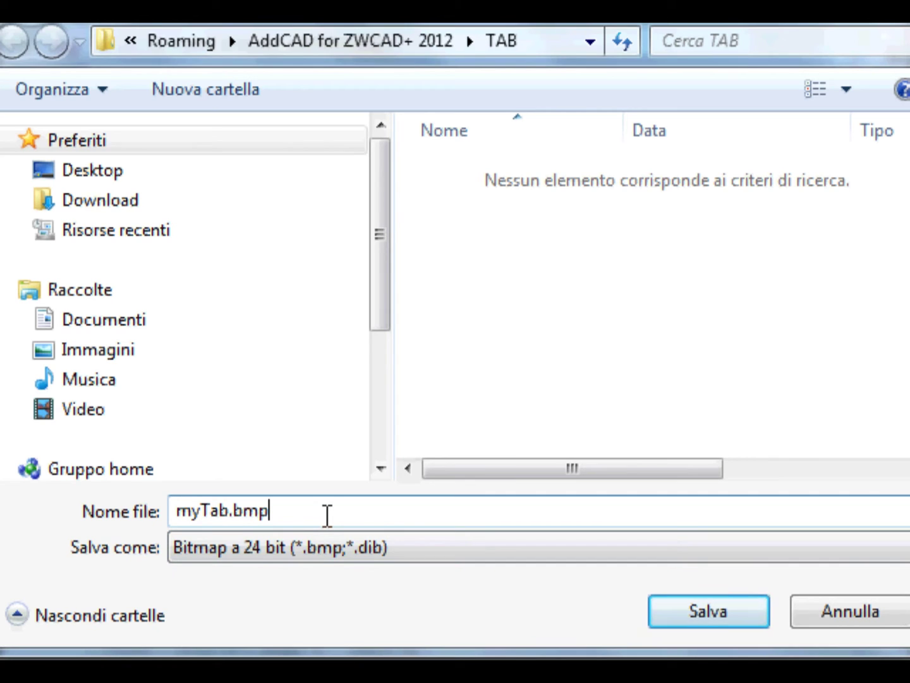
left_click(732, 616)
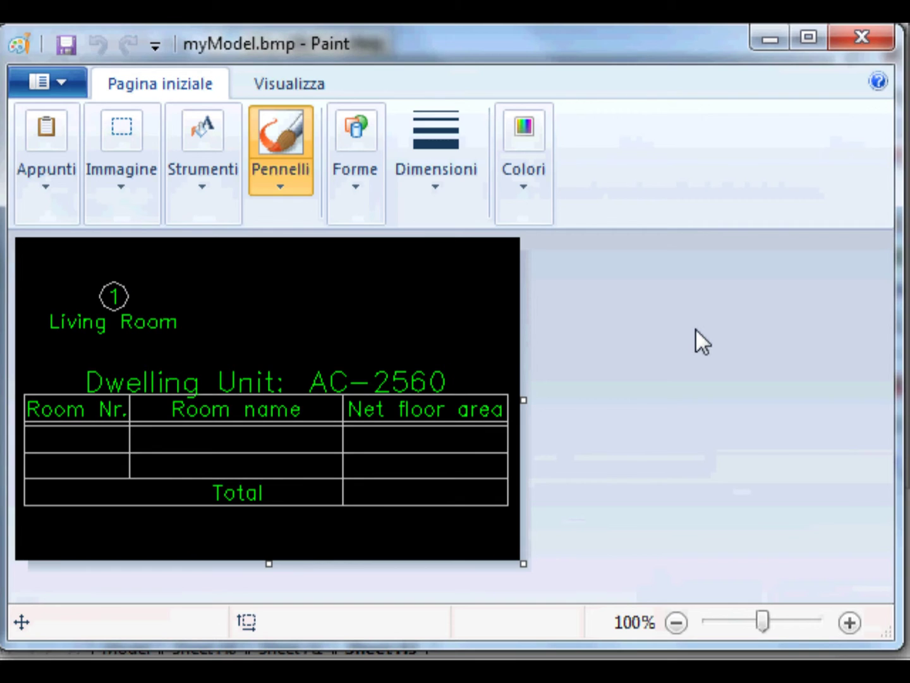
Step: Save the large image of the room label and table as the bitmap myModel.bmp in the TAB folder
left_click(66, 78)
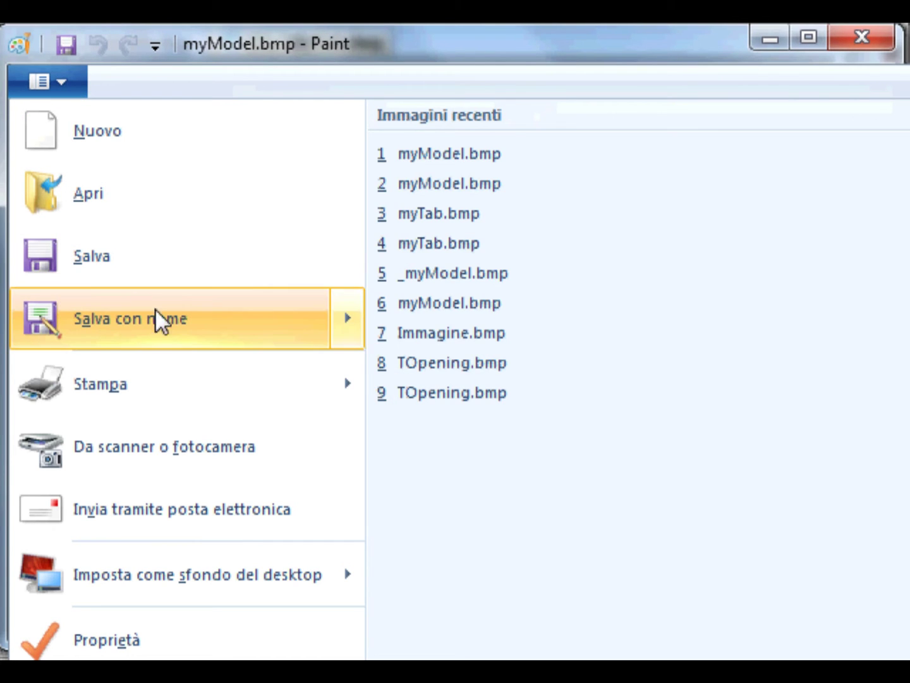
mouse_move(224, 342)
left_click(537, 344)
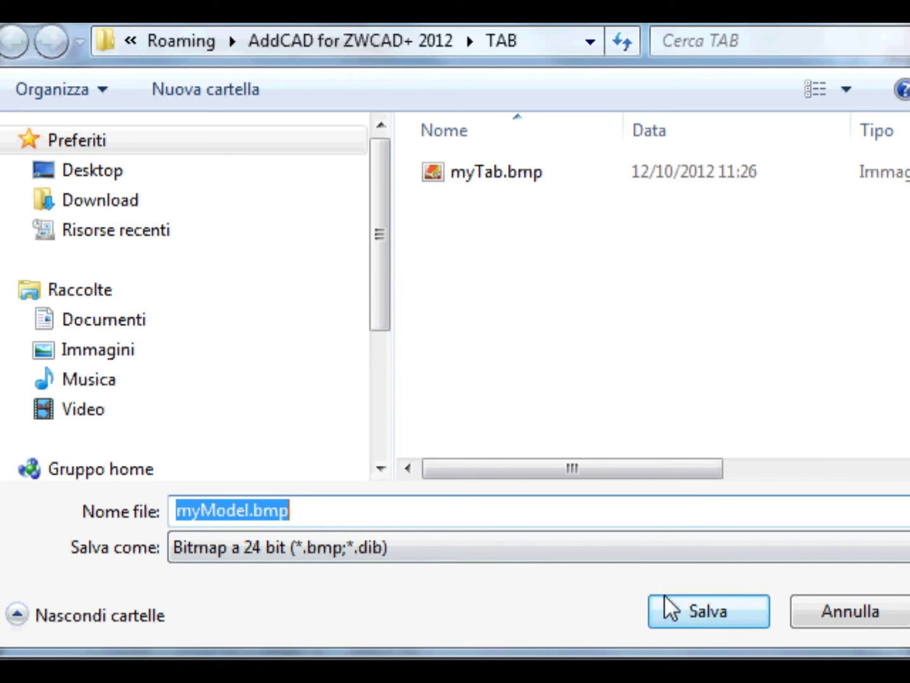
left_click(710, 610)
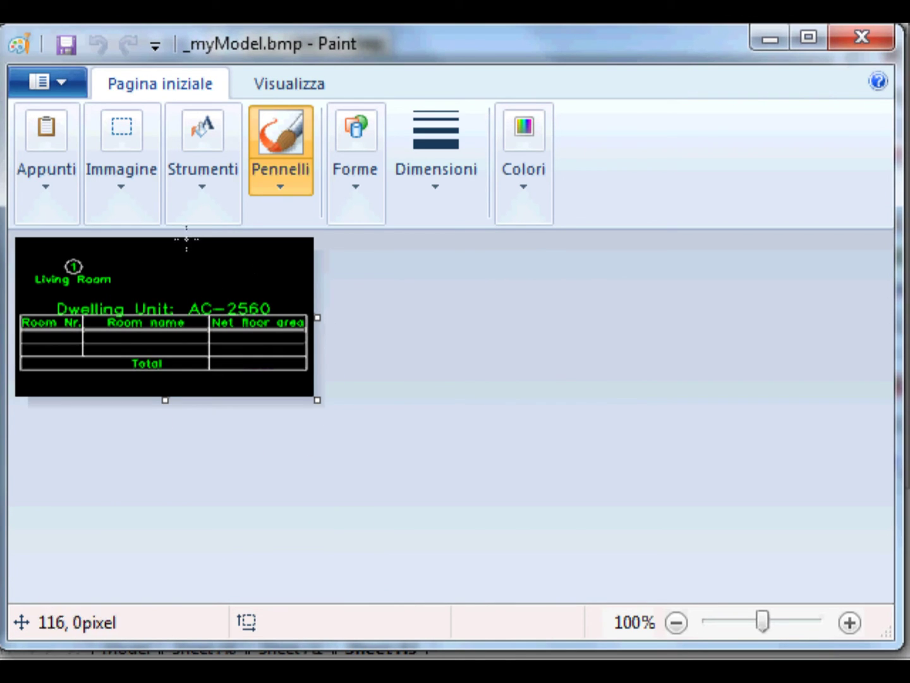
Step: Save the reduced image of the room label and table as the bitmap _myModel.bmp in the TAB folder
left_click(68, 85)
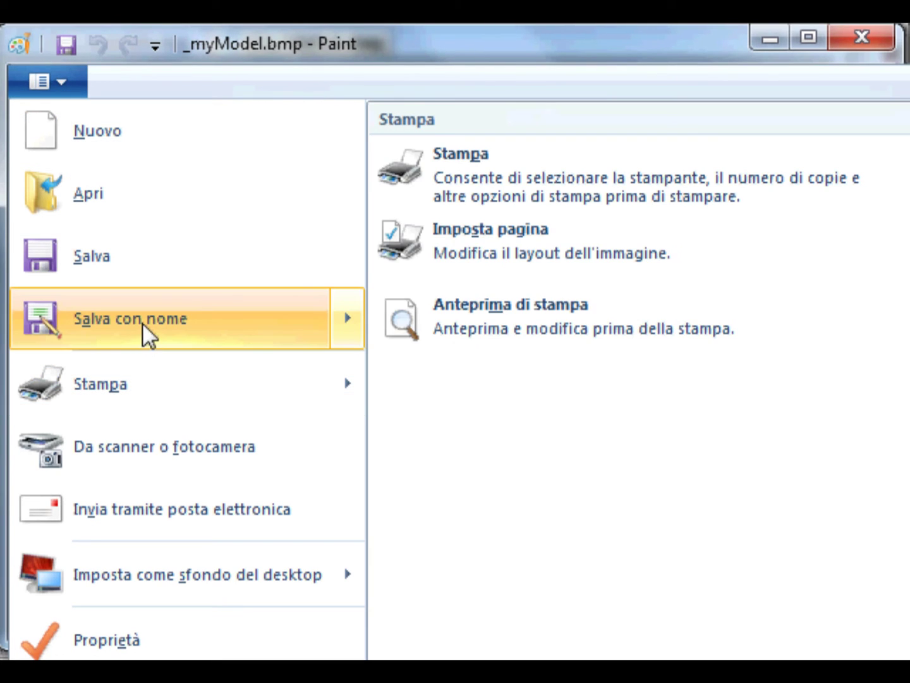
mouse_move(142, 323)
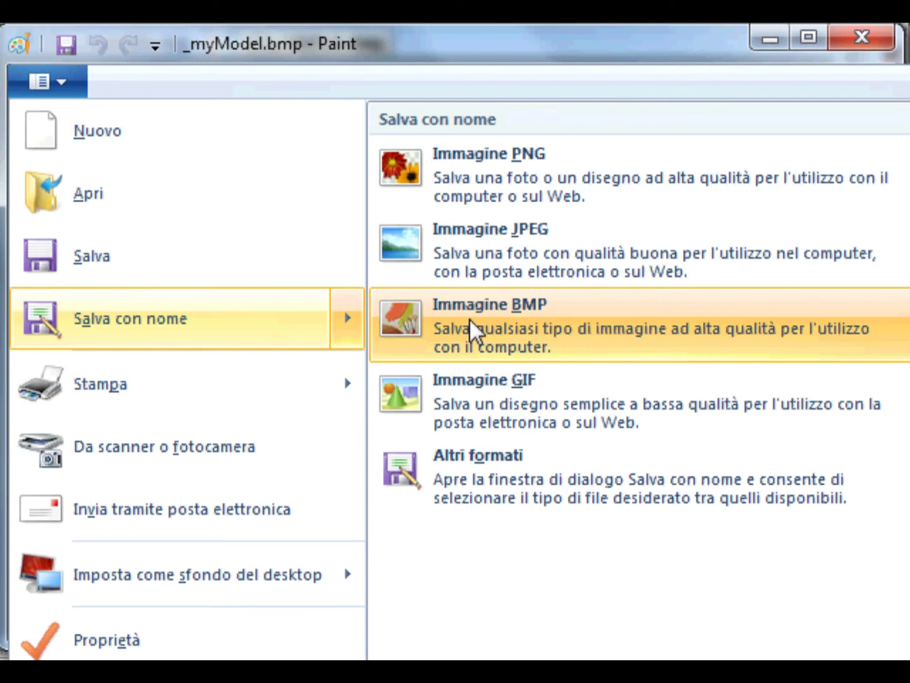
left_click(473, 323)
left_click(327, 513)
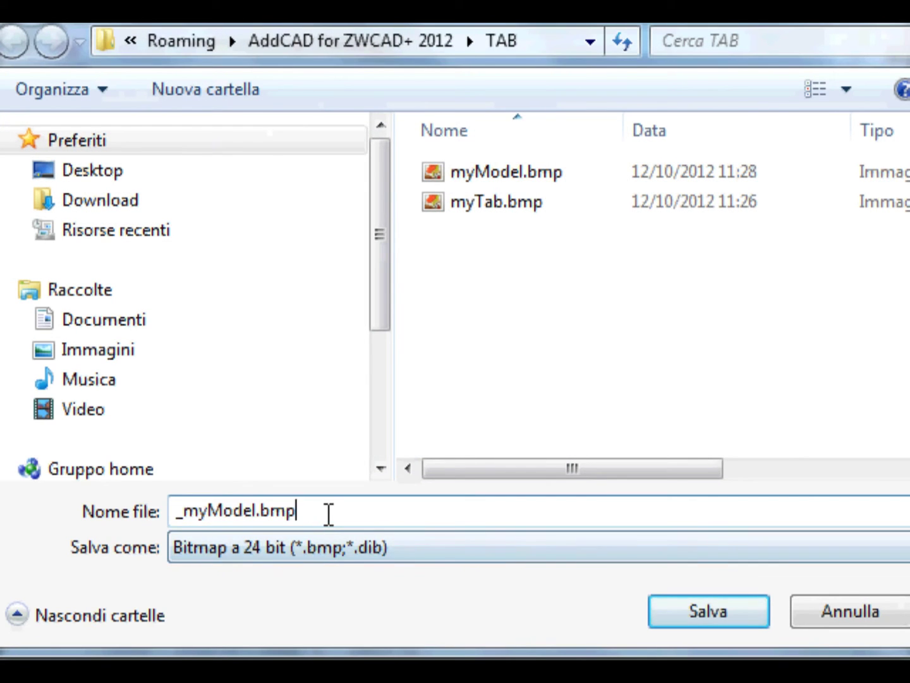
left_click_drag(183, 515, 174, 515)
left_click(727, 617)
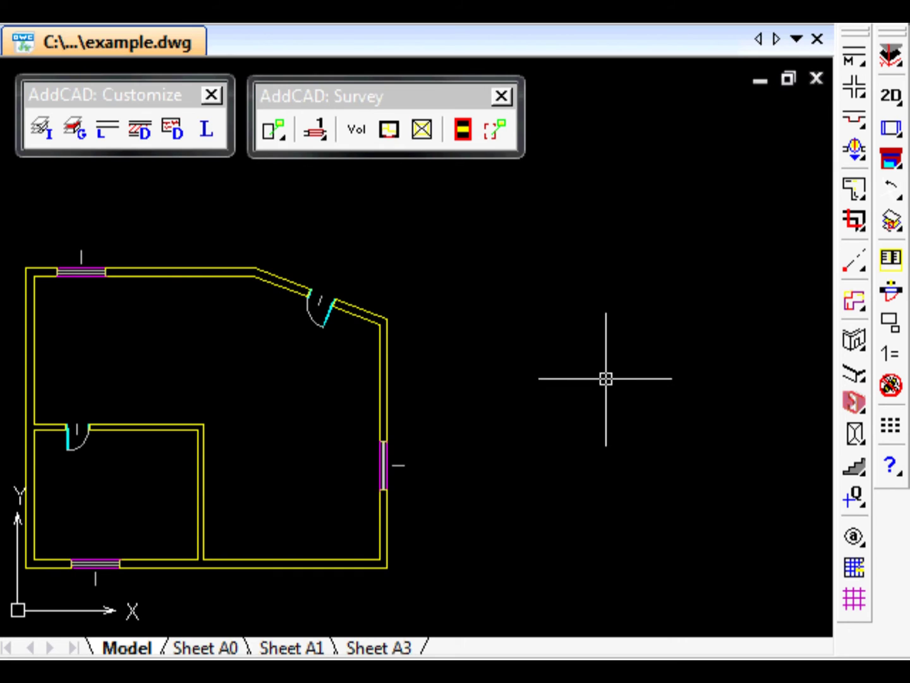
Step: Check the small and enlarged previews of the myModel room tab in the quantities survey options and accept the settings
left_click(892, 261)
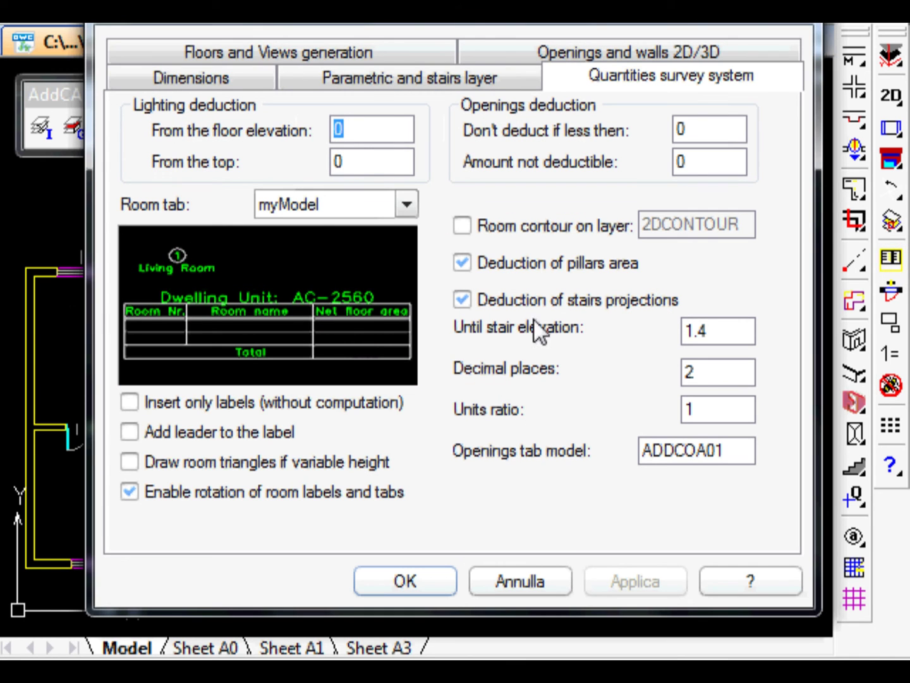
left_click(285, 296)
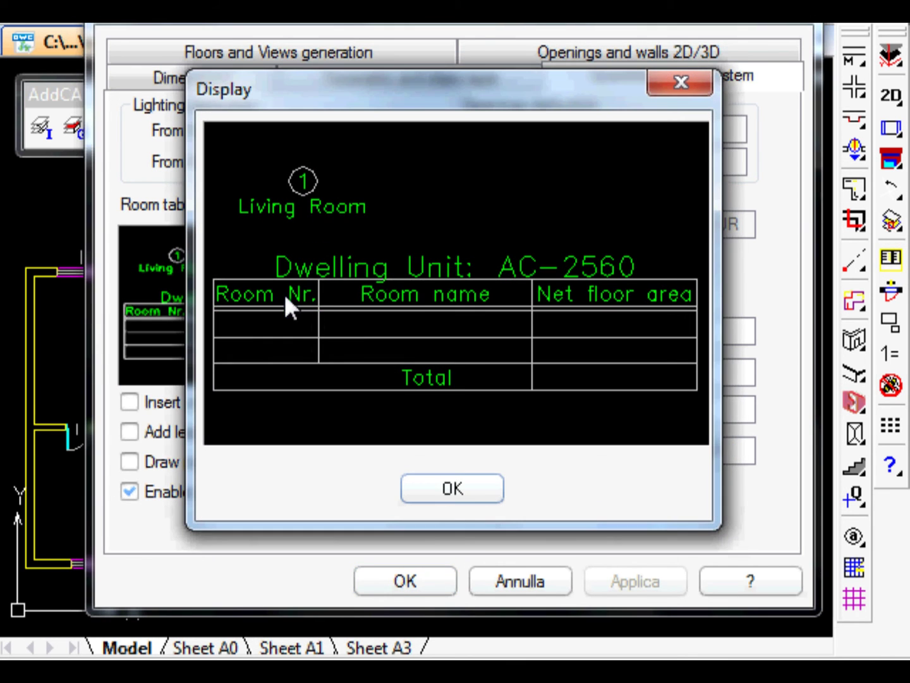
left_click(475, 491)
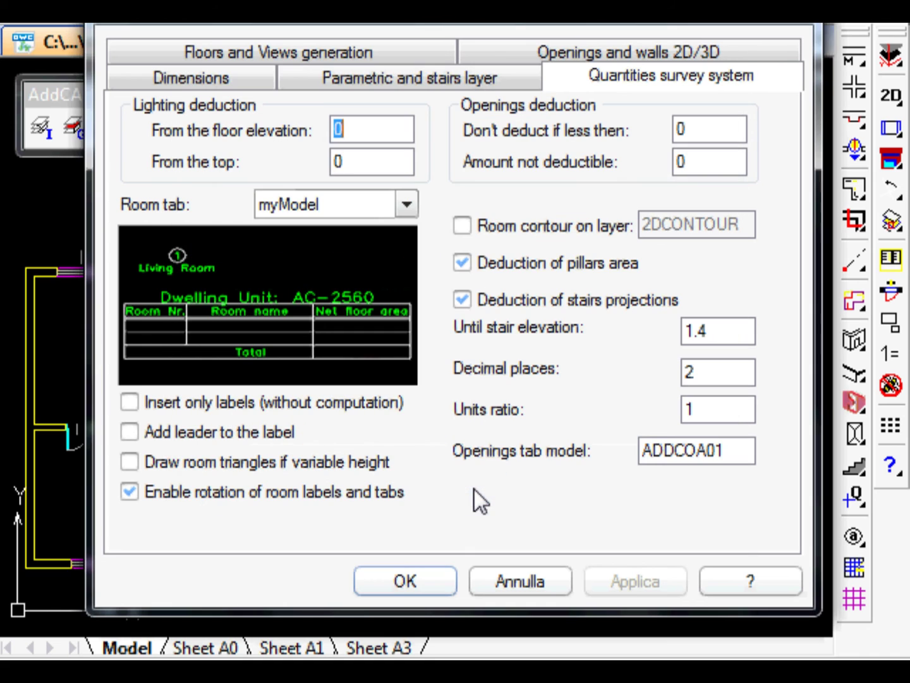
left_click(406, 581)
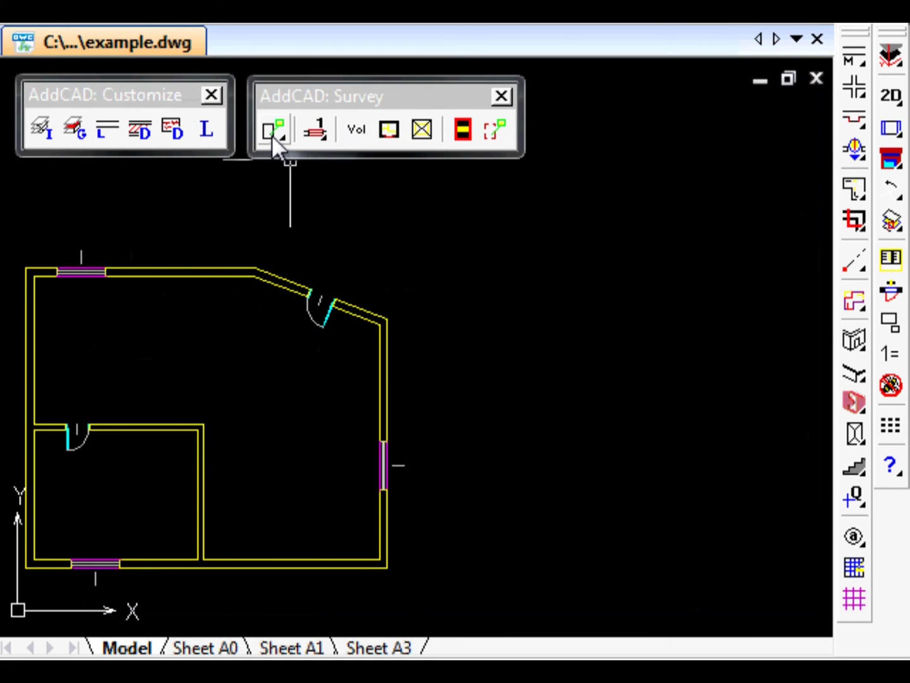
Step: Start a room label for dwelling unit U123-A with room number 1 and the room name Kitchen
left_click(272, 133)
double_click(488, 256)
type("1")
left_click(659, 293)
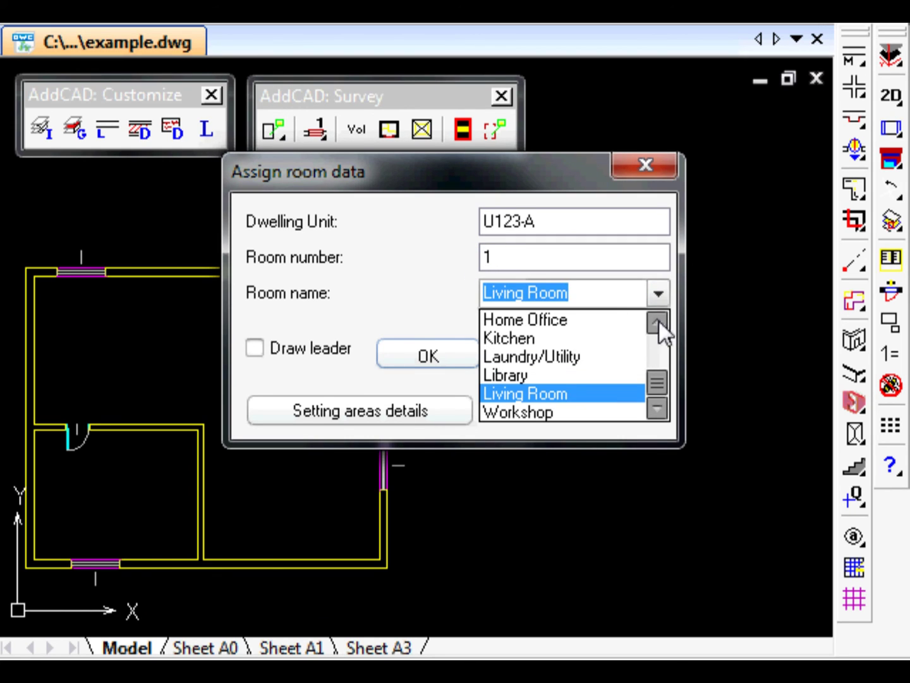
left_click(555, 339)
left_click(438, 353)
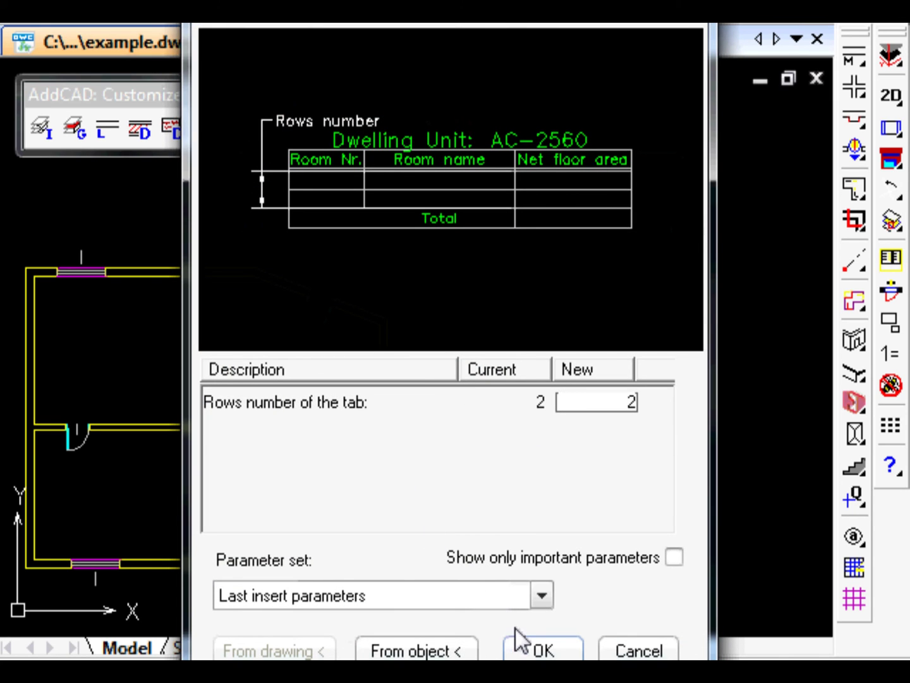
Step: Place the room table with 2 rows beside the floor plan and the Kitchen label inside the smaller room
left_click(544, 651)
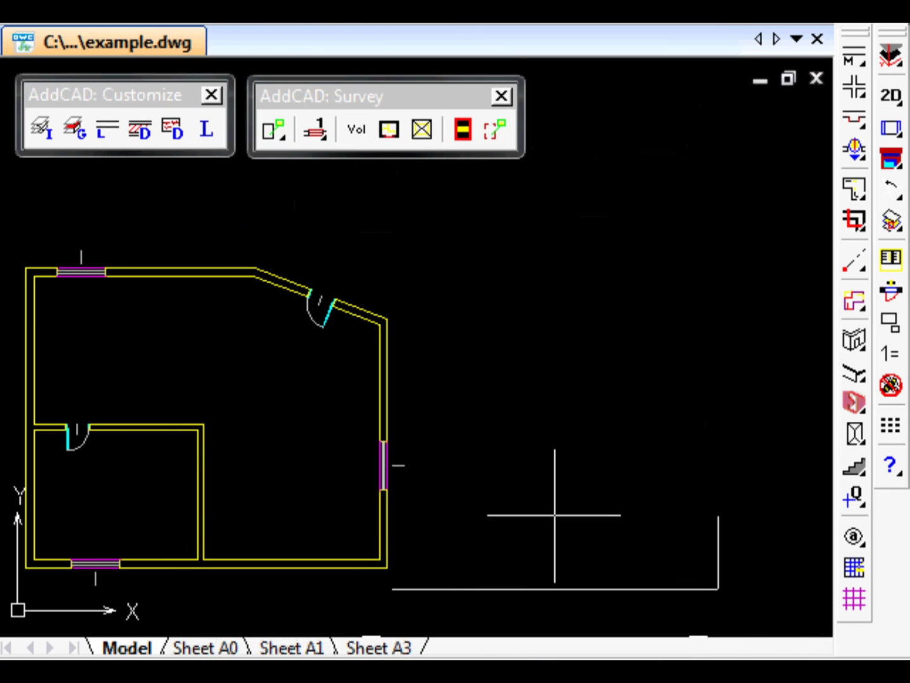
left_click(602, 426)
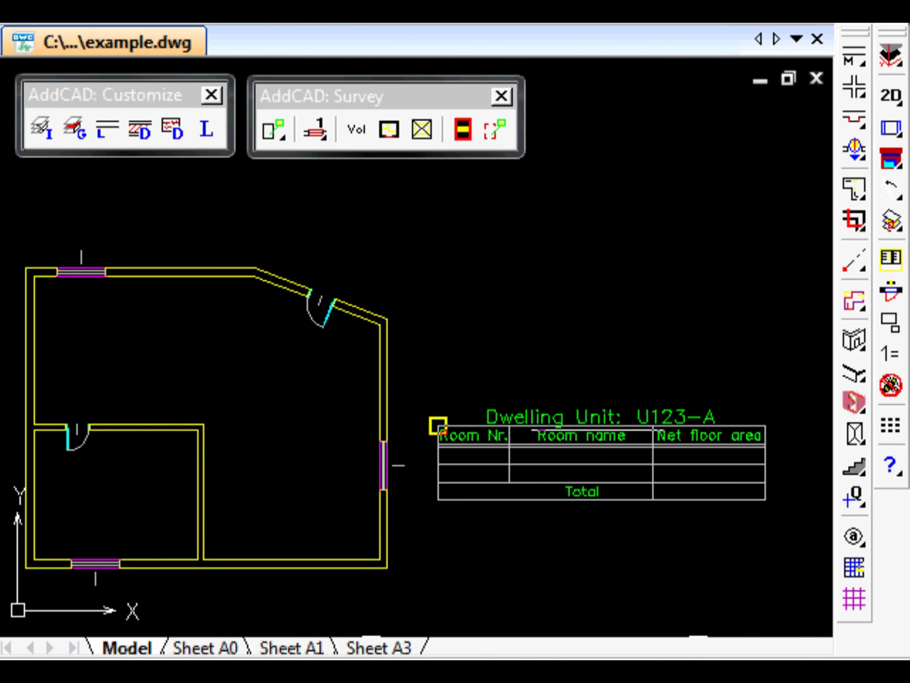
left_click(152, 470)
Step: Label the larger room of the floor plan as room number 2 with the name Living Room
key("Return")
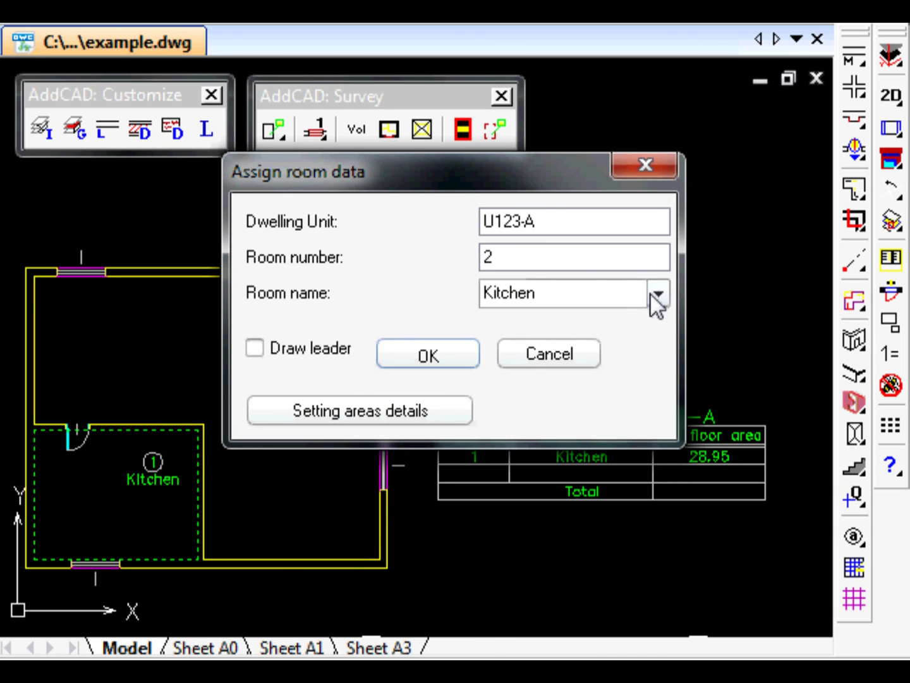
left_click(652, 293)
left_click(577, 392)
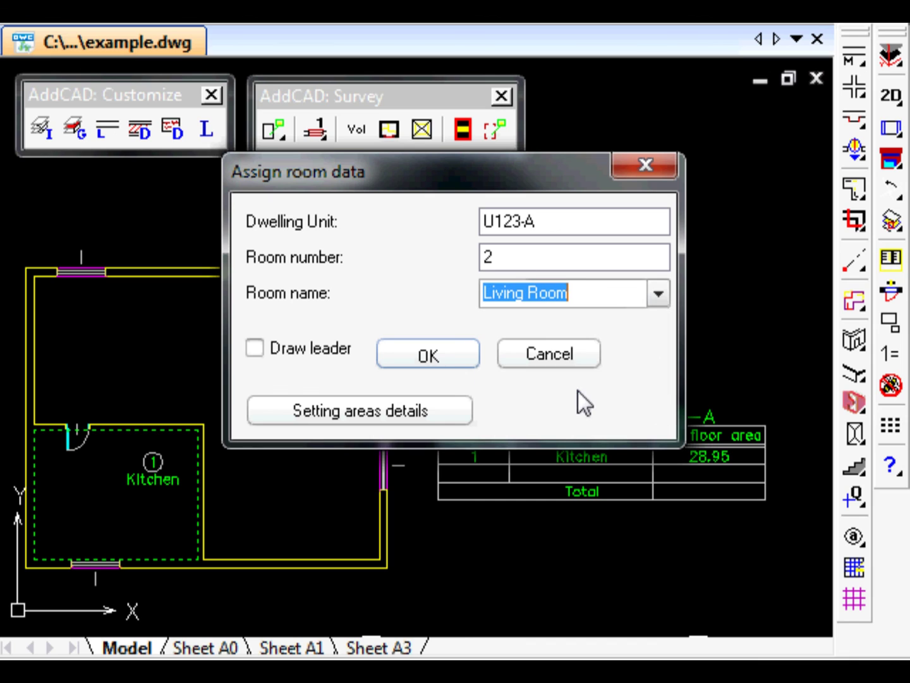
left_click(429, 356)
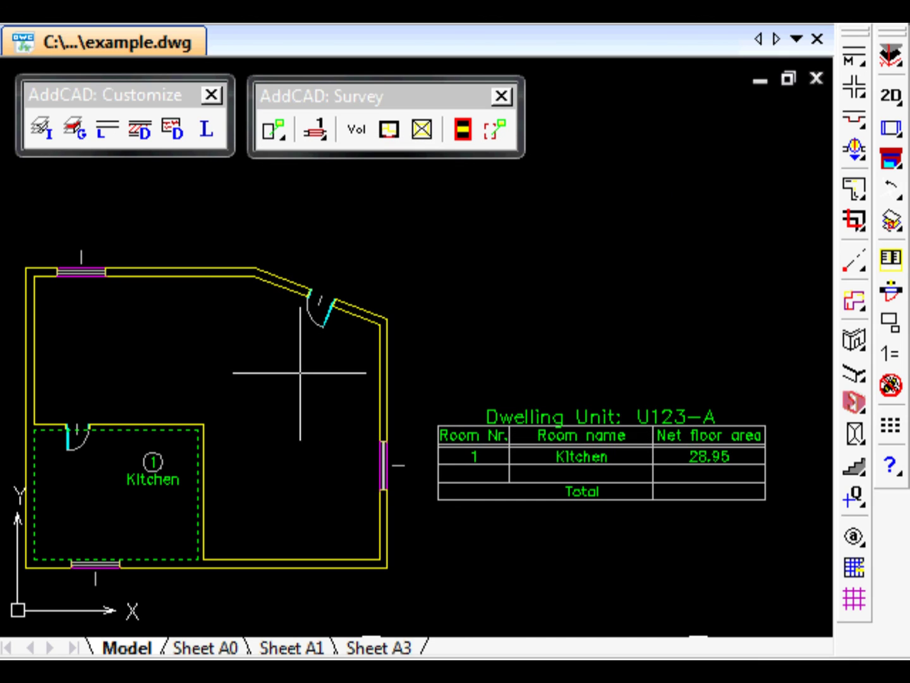
left_click(291, 390)
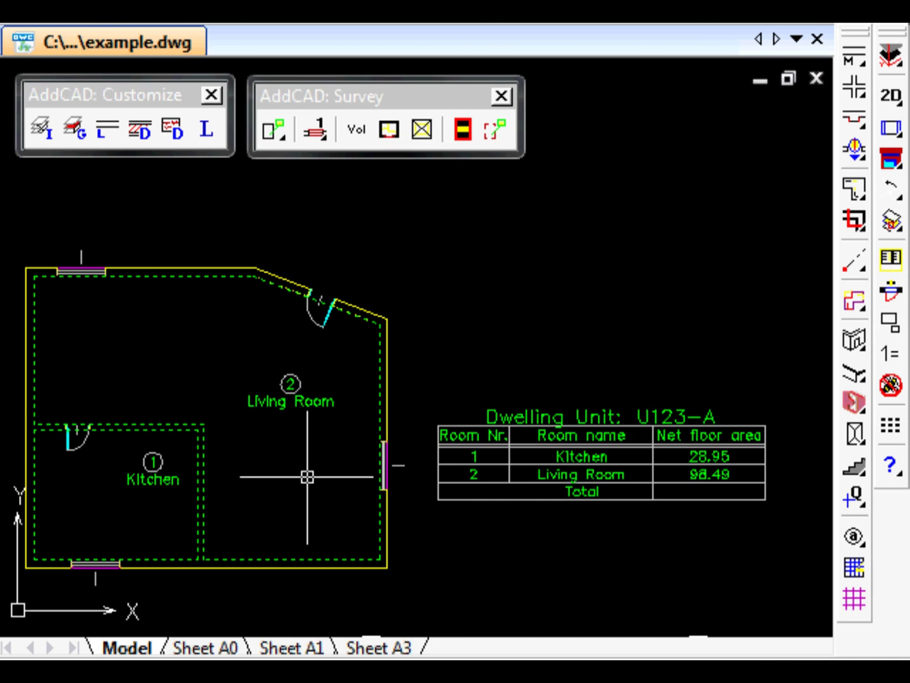
Step: Calculate the total net floor area in the U123-A room table
left_click_drag(273, 124, 264, 328)
left_click_drag(275, 286, 276, 286)
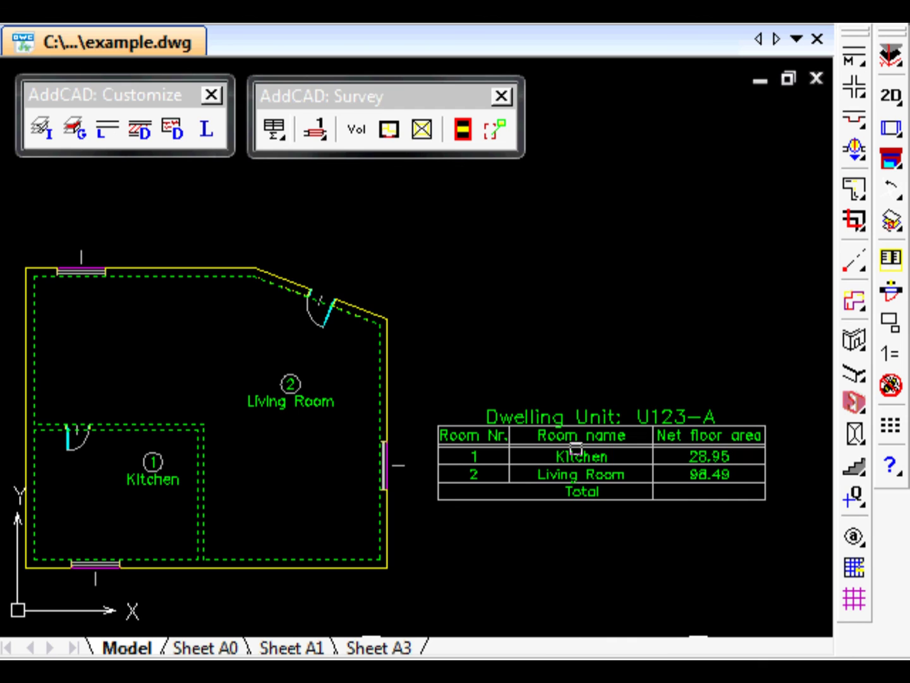
left_click(600, 430)
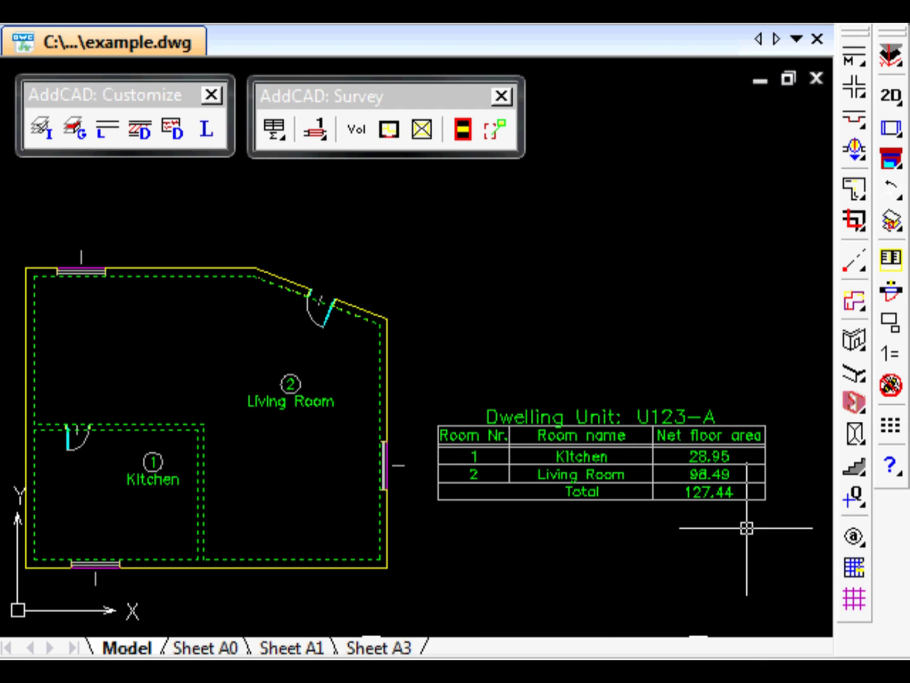
scroll(744, 524, "up", 2)
scroll(744, 524, "up", 1)
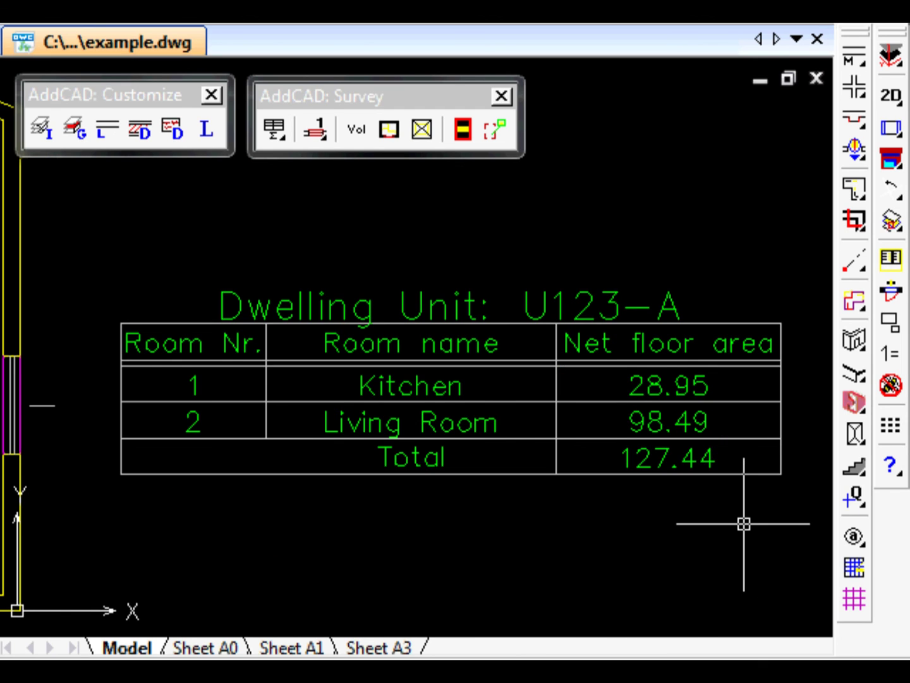